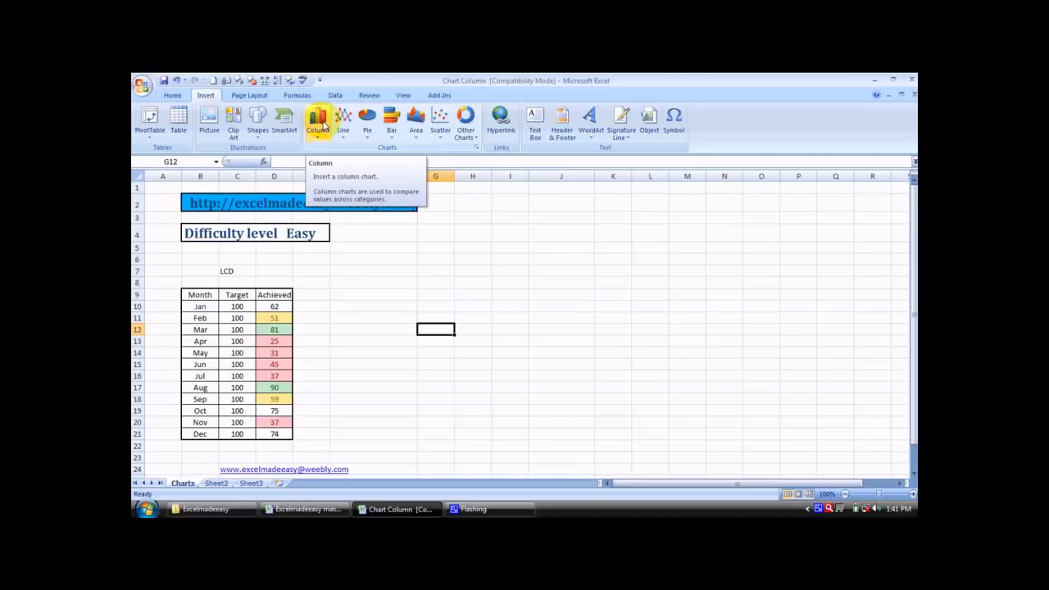
Select the Jan–Dec Achieved values in D10:D21.
{"action": "left_click_drag", "start_coordinate": [274, 306], "coordinate": [274, 318]}
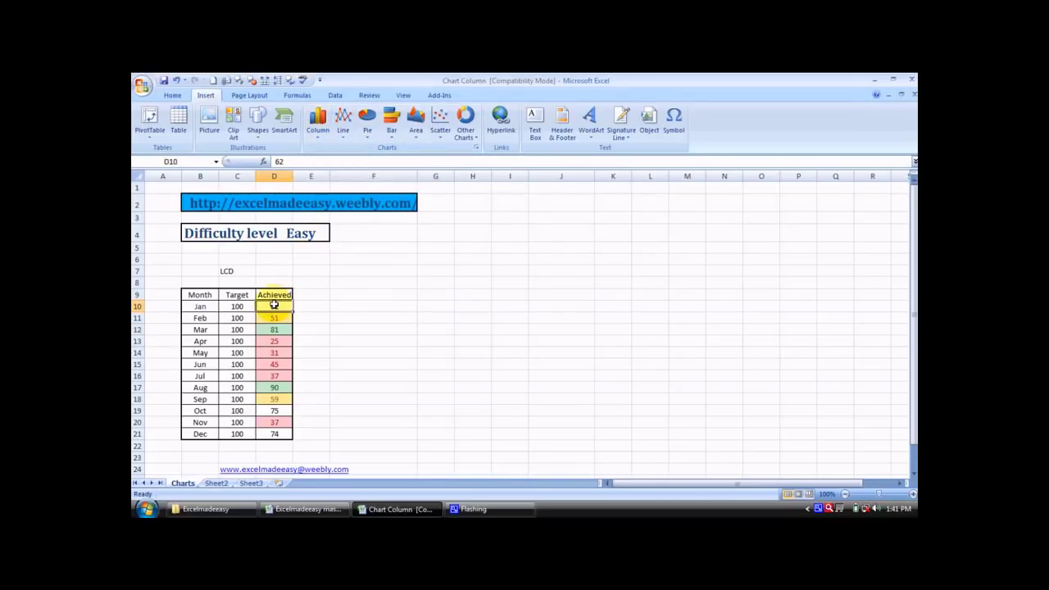
{"action": "key", "text": "shift+Down"}
{"action": "key", "text": "shift+Down"}
{"action": "key", "text": "shift+Down"}
{"action": "key", "text": "shift+Down"}
{"action": "key", "text": "shift+Down"}
{"action": "key", "text": "shift+Down"}
{"action": "key", "text": "shift+Down"}
{"action": "key", "text": "shift+Down"}
{"action": "key", "text": "shift+Down"}
{"action": "key", "text": "shift+Down"}
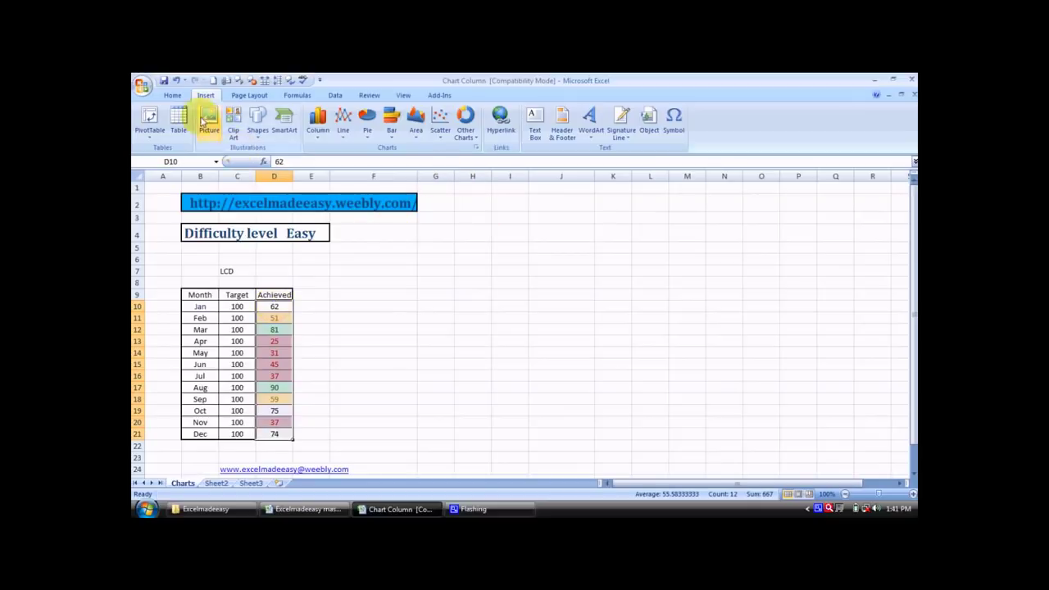
Clear the conditional formatting rules from the selected Achieved cells.
{"action": "left_click", "coordinate": [175, 96]}
{"action": "left_click", "coordinate": [585, 123]}
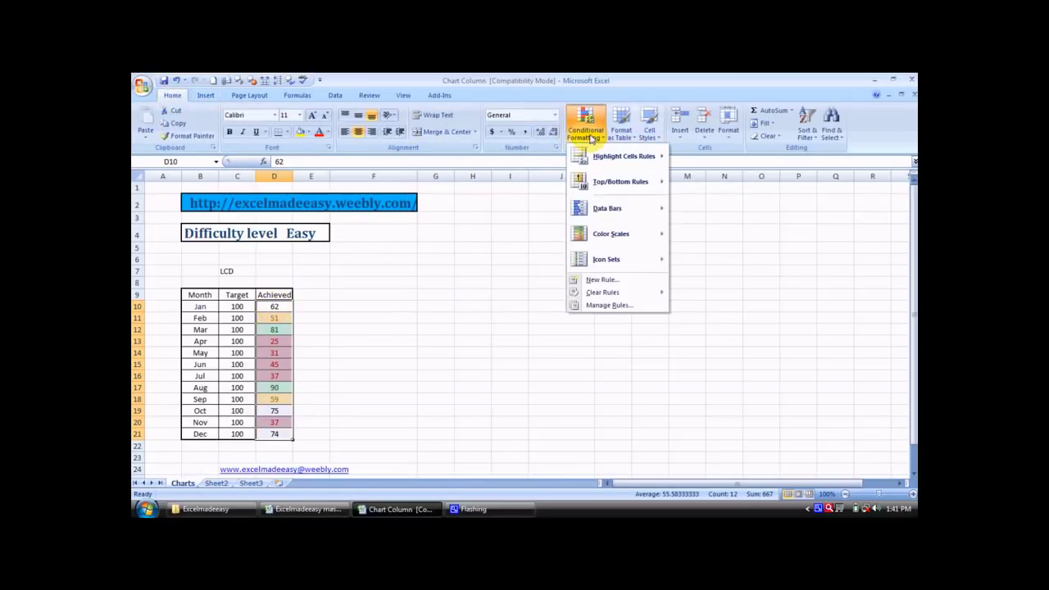
{"action": "mouse_move", "coordinate": [604, 292]}
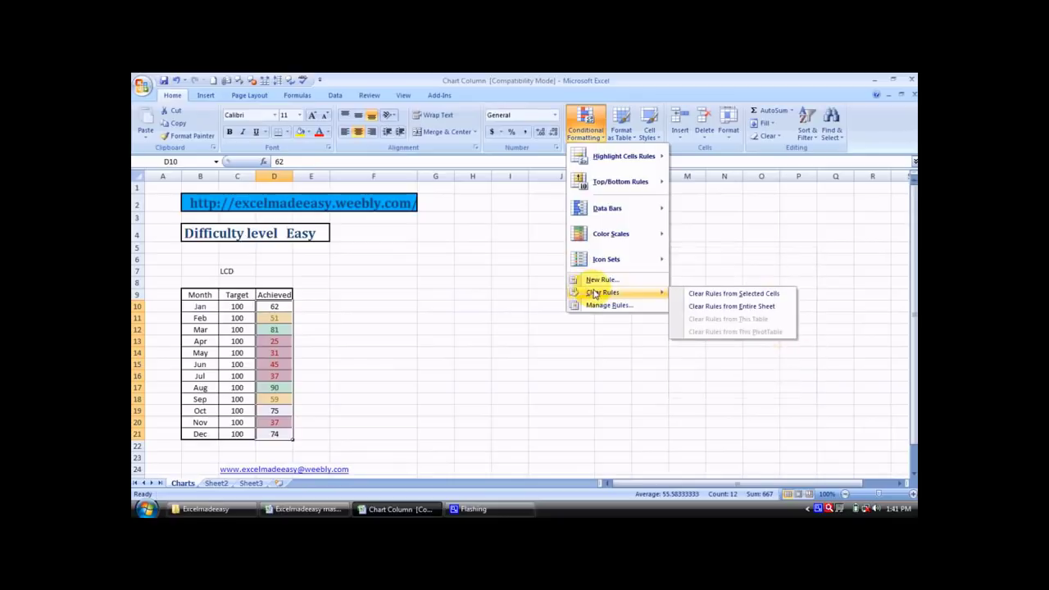
{"action": "left_click", "coordinate": [693, 295]}
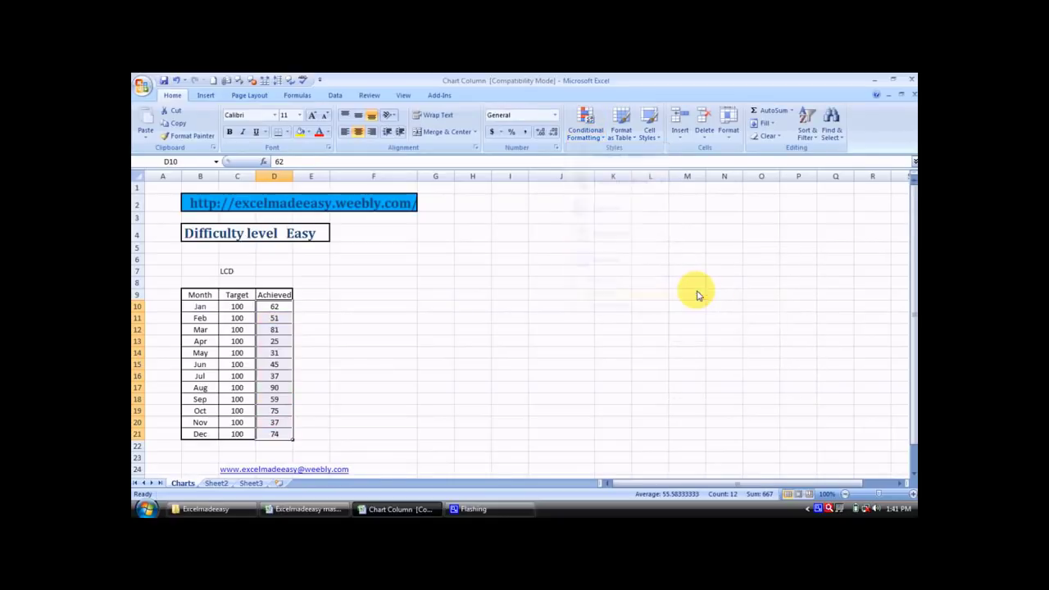
{"action": "left_click", "coordinate": [571, 297]}
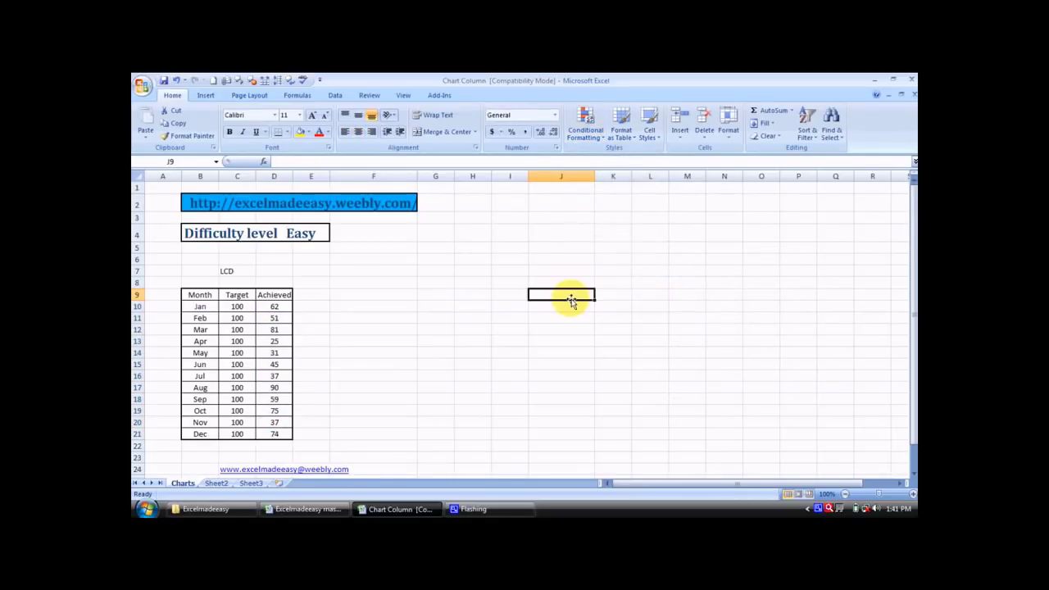
Review the Month, Target and LCD labels, ending on empty cell G12 beside the table.
{"action": "key", "text": "Left"}
{"action": "key", "text": "Left"}
{"action": "key", "text": "Left"}
{"action": "key", "text": "Left"}
{"action": "key", "text": "Left"}
{"action": "key", "text": "Left"}
{"action": "key", "text": "Left"}
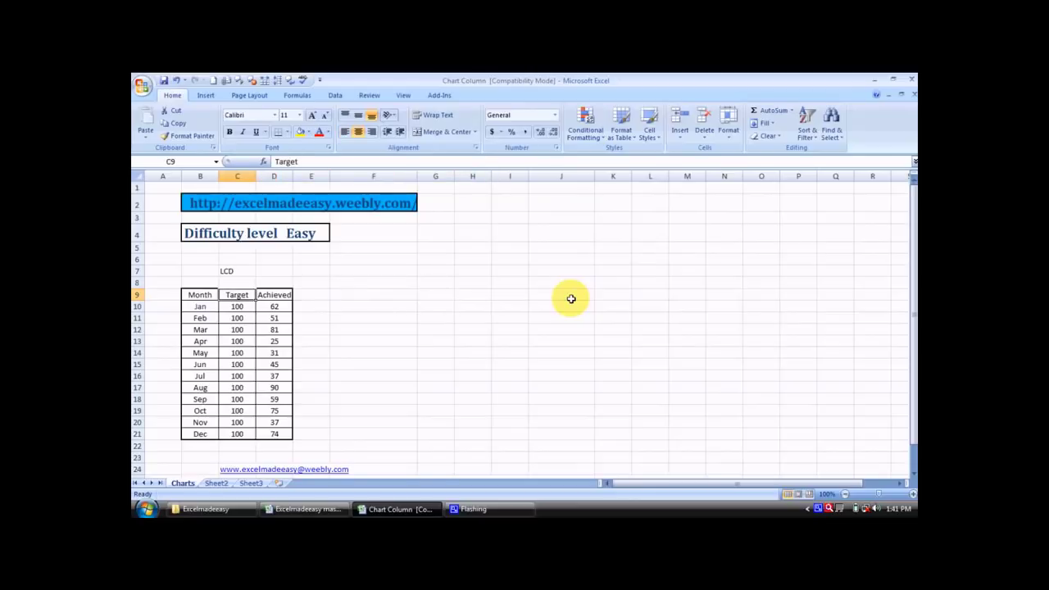
{"action": "key", "text": "Left"}
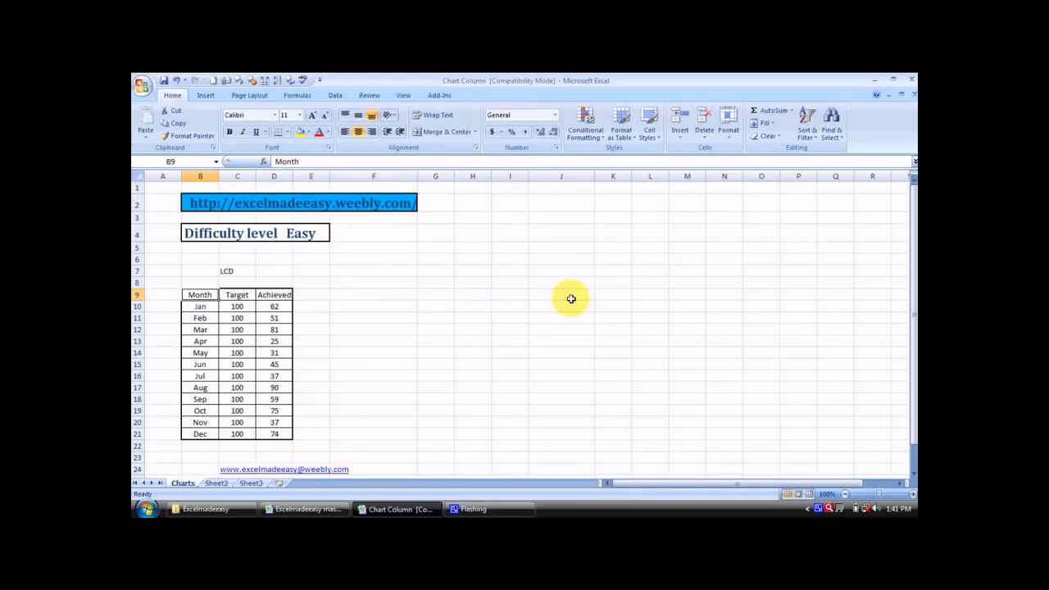
{"action": "key", "text": "Down"}
{"action": "key", "text": "Right"}
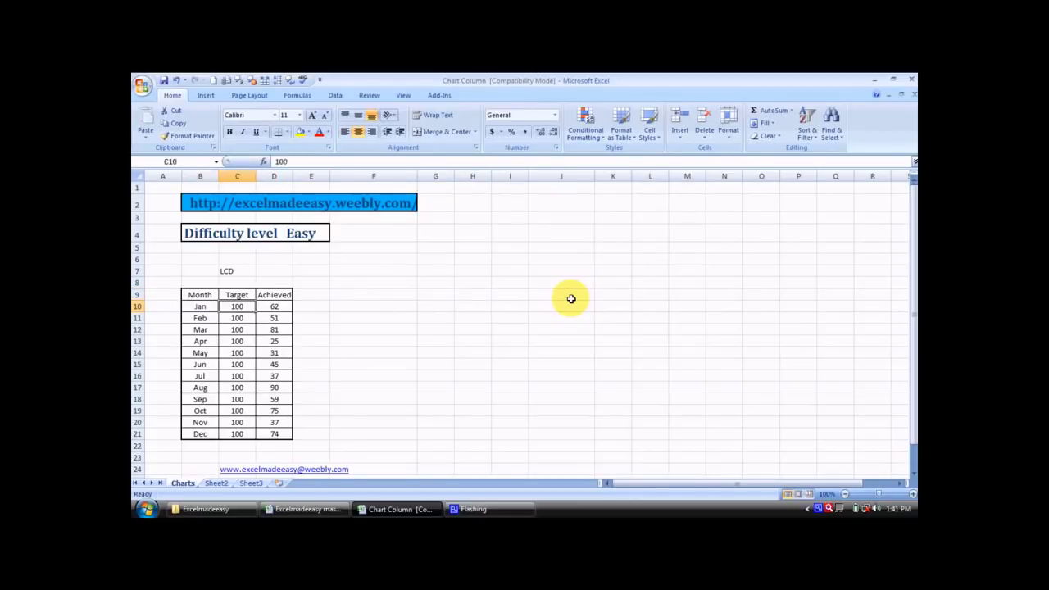
{"action": "key", "text": "Up"}
{"action": "key", "text": "Down"}
{"action": "key", "text": "Down"}
{"action": "key", "text": "Down"}
{"action": "key", "text": "Up"}
{"action": "key", "text": "Up"}
{"action": "key", "text": "Up"}
{"action": "left_click", "coordinate": [243, 271]}
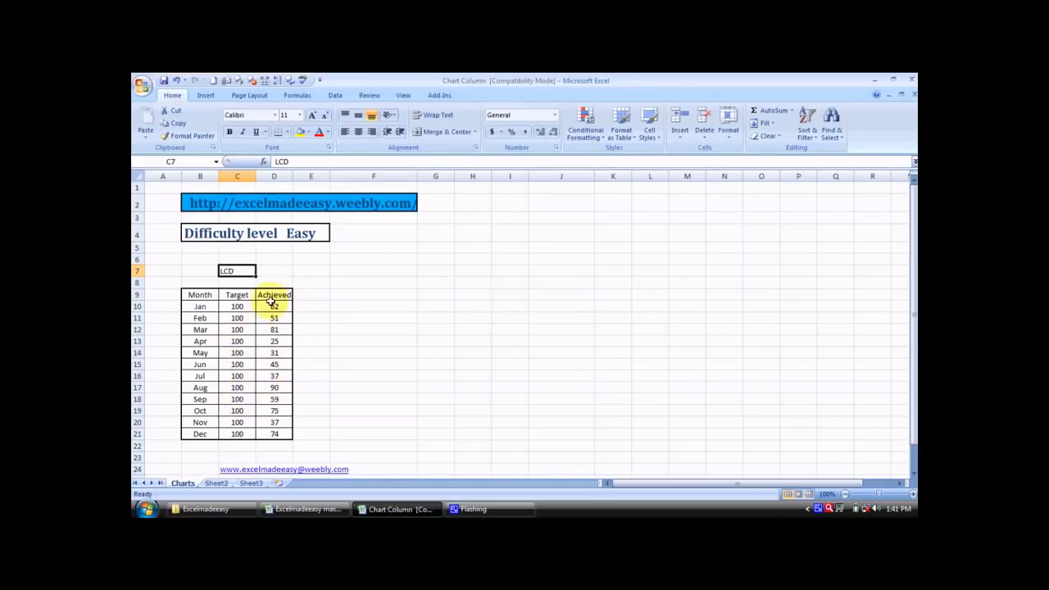
{"action": "left_click", "coordinate": [323, 328]}
{"action": "key", "text": "Right"}
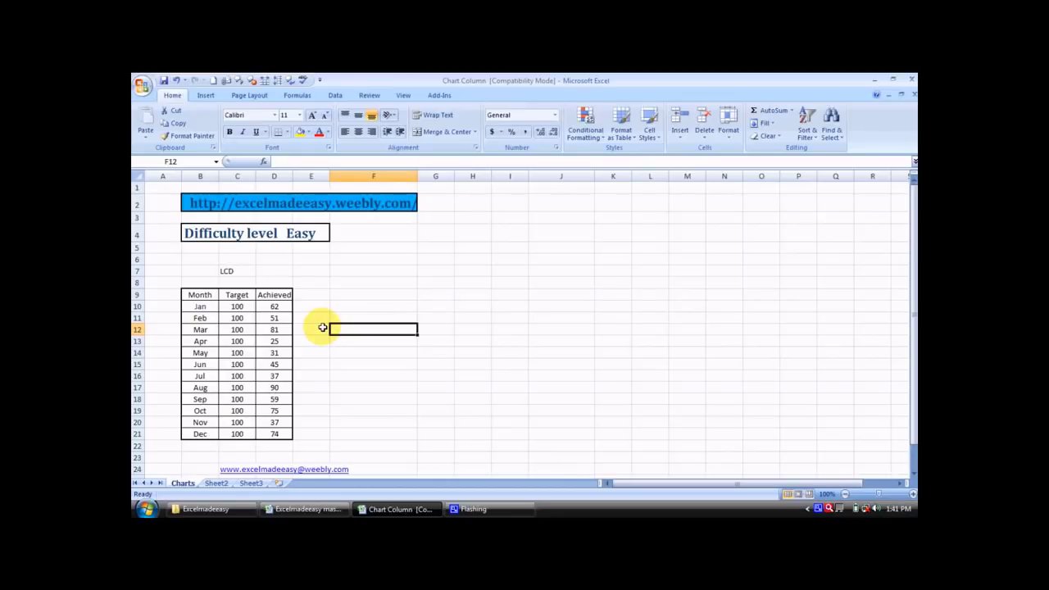
{"action": "key", "text": "Right"}
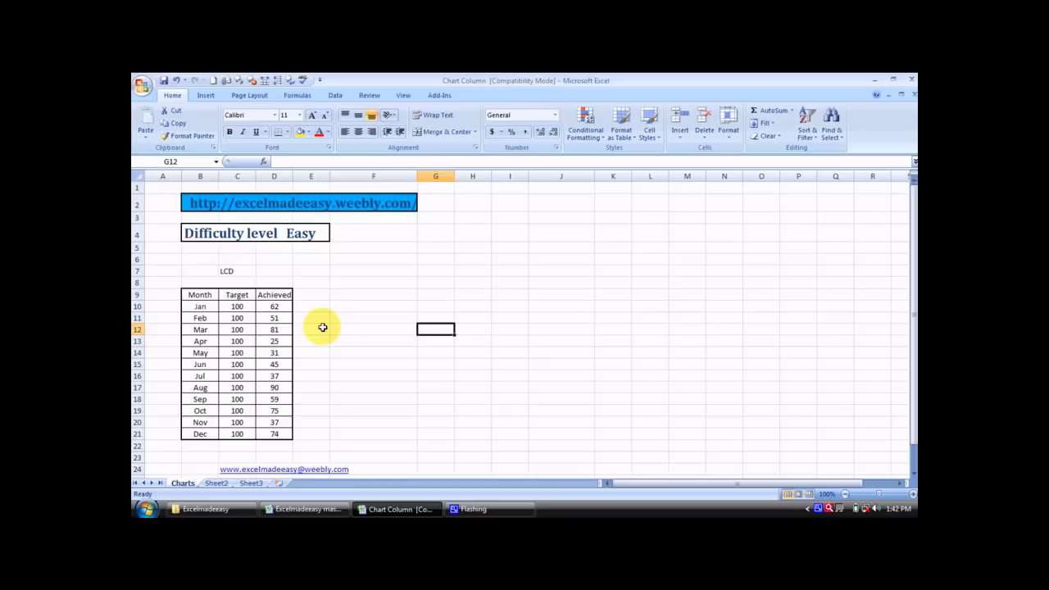
Insert an empty 2-D Clustered Column chart from the Insert tab's Column list.
{"action": "left_click", "coordinate": [206, 99]}
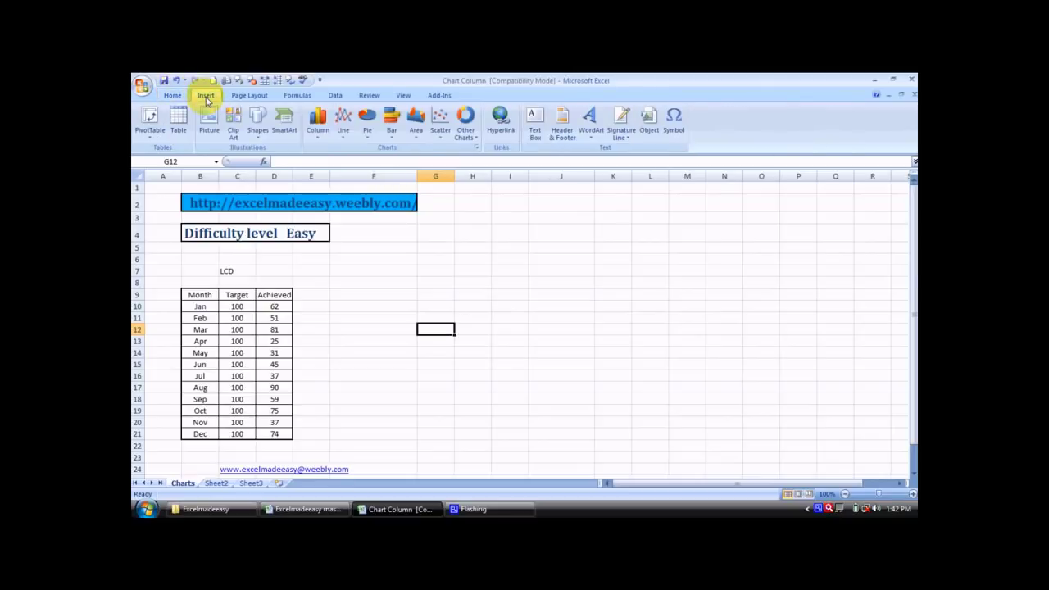
{"action": "left_click", "coordinate": [319, 135]}
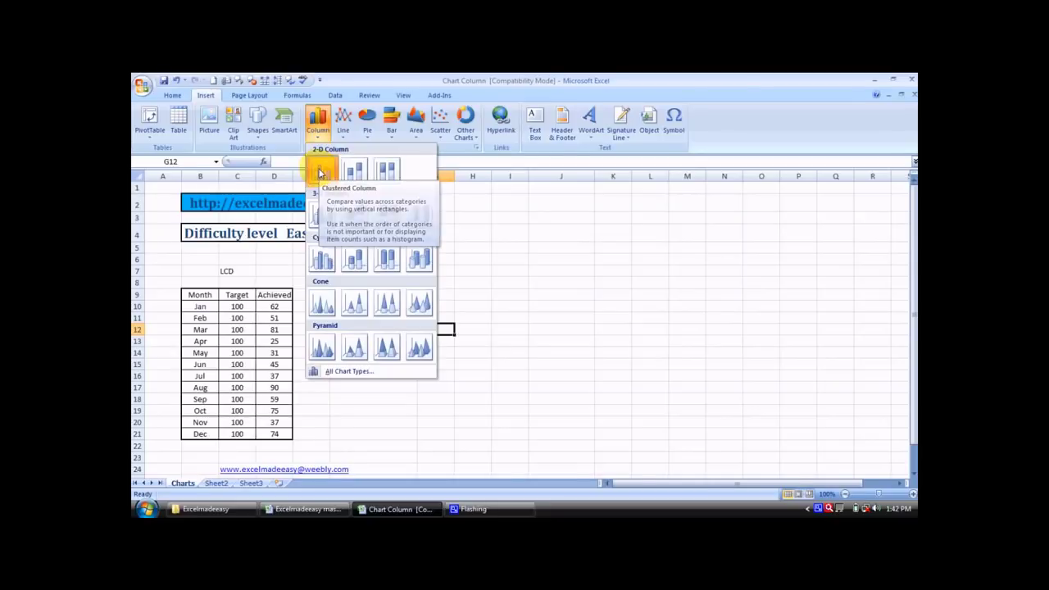
{"action": "left_click", "coordinate": [321, 171]}
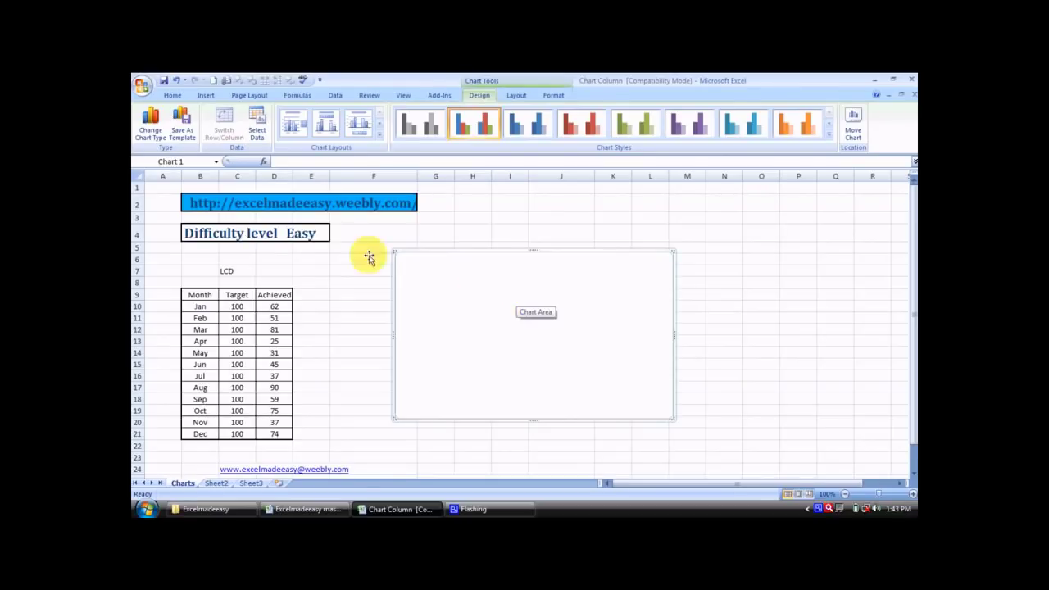
In Select Data, move the chart range reference to the Month header B9.
{"action": "left_click", "coordinate": [256, 121]}
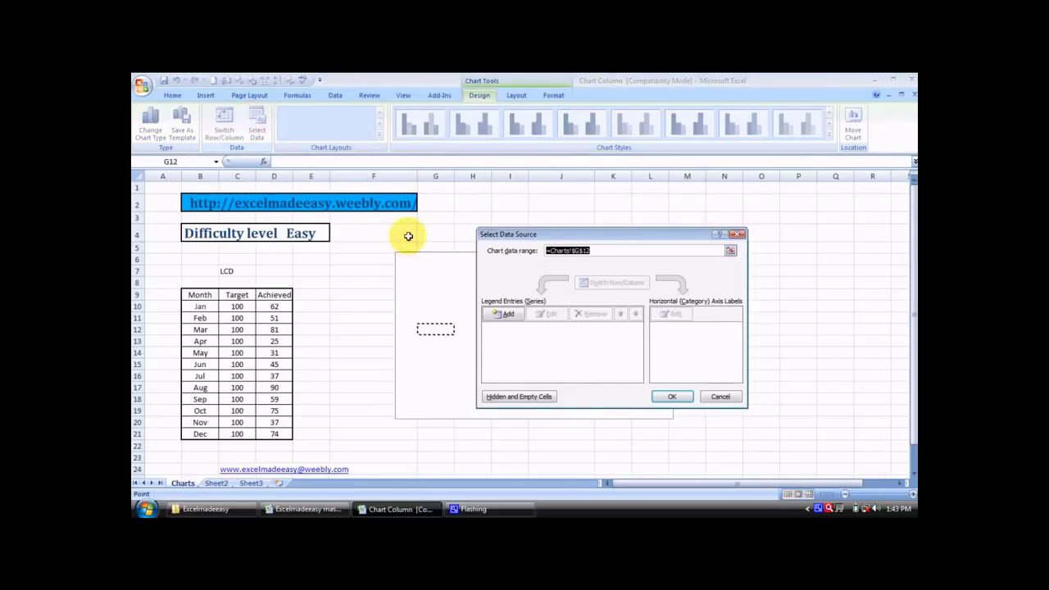
{"action": "left_click_drag", "start_coordinate": [546, 236], "coordinate": [541, 195]}
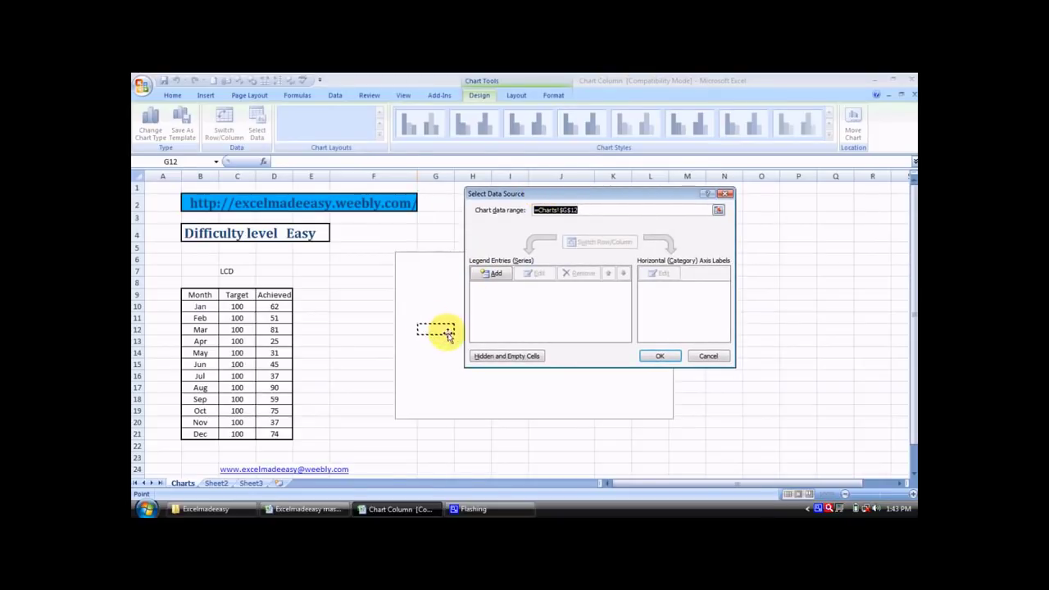
{"action": "key", "text": "Left"}
{"action": "key", "text": "Left"}
{"action": "key", "text": "Left"}
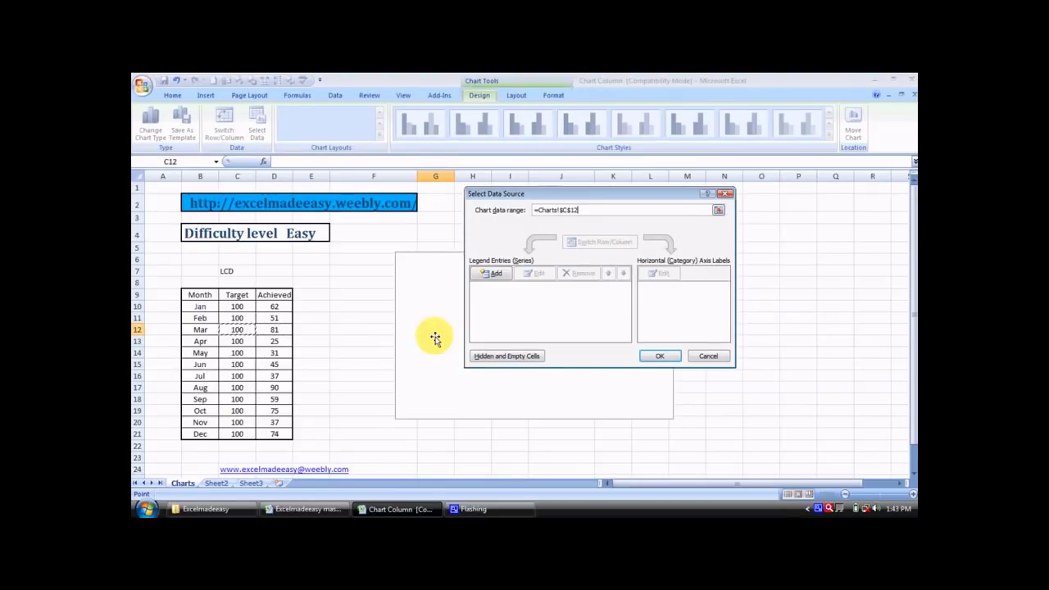
{"action": "key", "text": "Right"}
{"action": "key", "text": "Left"}
{"action": "key", "text": "Left"}
{"action": "key", "text": "Up"}
{"action": "key", "text": "Up"}
{"action": "key", "text": "Up"}
{"action": "key", "text": "Left"}
{"action": "key", "text": "Left"}
{"action": "key", "text": "Left"}
{"action": "key", "text": "Left"}
{"action": "key", "text": "Left"}
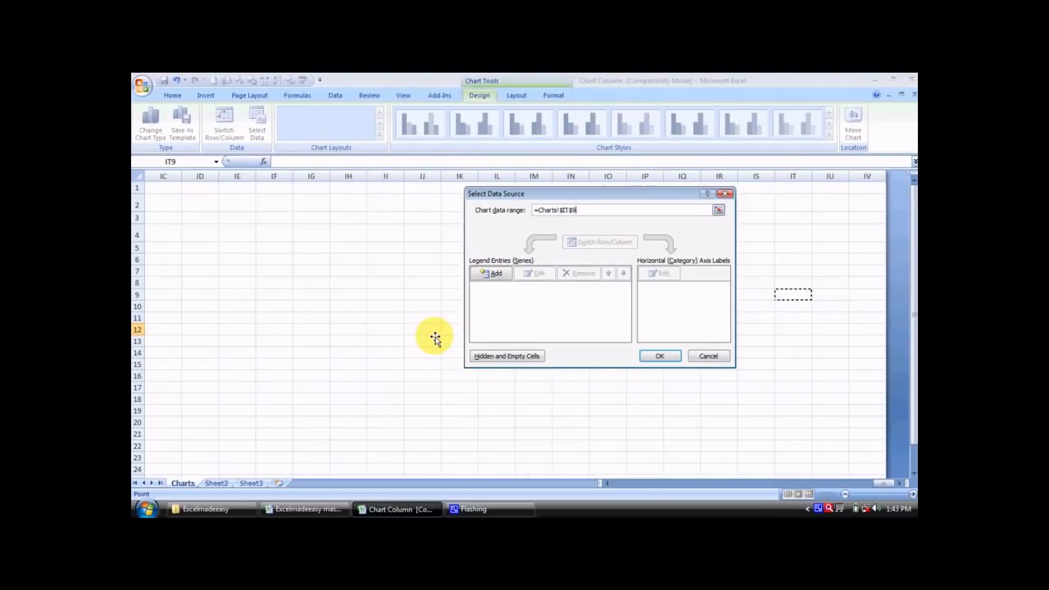
{"action": "key", "text": "Left"}
{"action": "key", "text": "Left"}
{"action": "key", "text": "Left"}
{"action": "key", "text": "Left"}
{"action": "key", "text": "Left"}
{"action": "key", "text": "Left"}
{"action": "key", "text": "Left"}
{"action": "key", "text": "Left"}
{"action": "key", "text": "Left"}
{"action": "key", "text": "Left"}
{"action": "key", "text": "Left"}
{"action": "key", "text": "Left"}
{"action": "key", "text": "Left"}
{"action": "key", "text": "Left"}
{"action": "key", "text": "Left"}
{"action": "key", "text": "Left"}
{"action": "key", "text": "Left"}
{"action": "key", "text": "Left"}
{"action": "key", "text": "Left"}
{"action": "key", "text": "Left"}
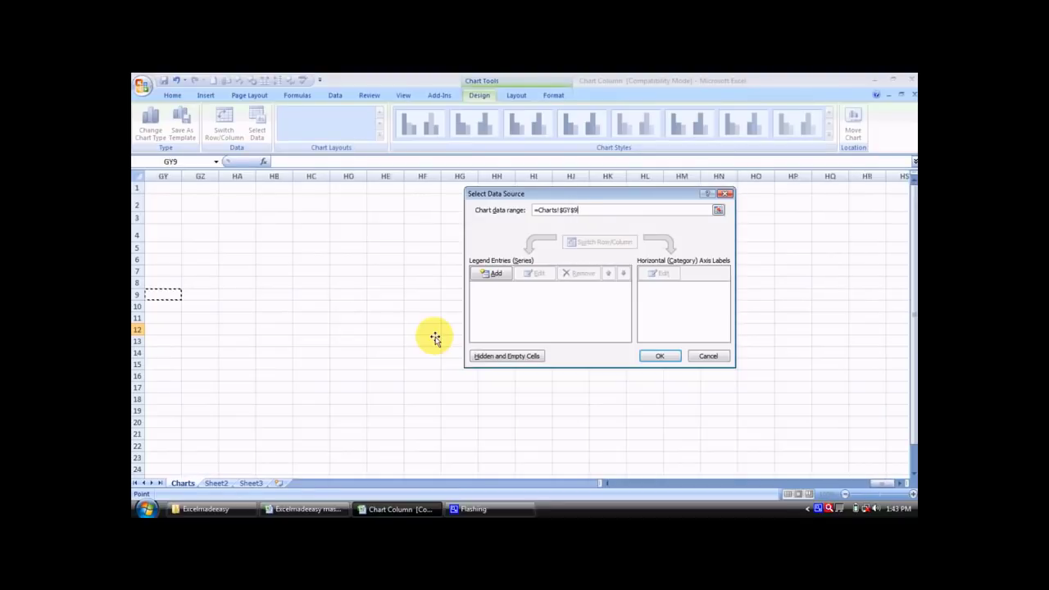
{"action": "key", "text": "Left"}
{"action": "key", "text": "Left"}
{"action": "key", "text": "Left"}
{"action": "key", "text": "Left"}
{"action": "key", "text": "Left"}
{"action": "key", "text": "Left"}
{"action": "key", "text": "Left"}
{"action": "key", "text": "Left"}
{"action": "key", "text": "Left"}
{"action": "key", "text": "Left"}
{"action": "key", "text": "Left"}
{"action": "key", "text": "Left"}
{"action": "key", "text": "Left"}
{"action": "key", "text": "Left"}
{"action": "key", "text": "Left"}
{"action": "key", "text": "Left"}
{"action": "key", "text": "Up"}
{"action": "key", "text": "Left"}
{"action": "key", "text": "Left"}
{"action": "key", "text": "Left"}
{"action": "key", "text": "Left"}
{"action": "key", "text": "Left"}
{"action": "key", "text": "Left"}
{"action": "key", "text": "Left"}
{"action": "key", "text": "Left"}
{"action": "key", "text": "Left"}
{"action": "key", "text": "Left"}
{"action": "key", "text": "Left"}
{"action": "key", "text": "Left"}
{"action": "key", "text": "Left"}
{"action": "key", "text": "Left"}
{"action": "key", "text": "Left"}
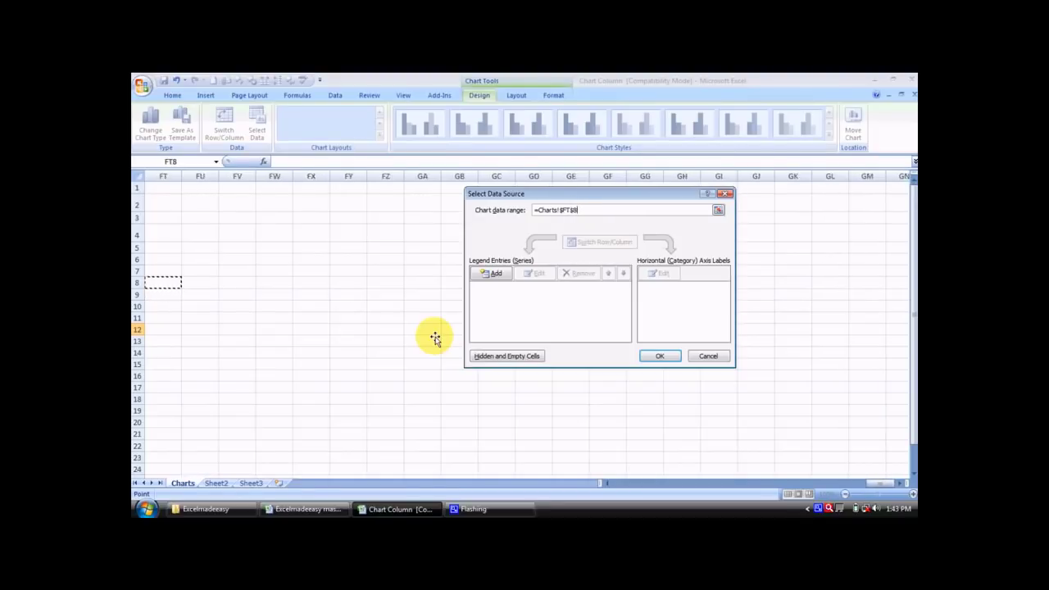
{"action": "key", "text": "Left"}
{"action": "key", "text": "Left"}
{"action": "key", "text": "Left"}
{"action": "key", "text": "Left"}
{"action": "key", "text": "Left"}
{"action": "key", "text": "Left"}
{"action": "key", "text": "Left"}
{"action": "key", "text": "Left"}
{"action": "key", "text": "Left"}
{"action": "key", "text": "Left"}
{"action": "key", "text": "Left"}
{"action": "key", "text": "Left"}
{"action": "key", "text": "Left"}
{"action": "key", "text": "Left"}
{"action": "key", "text": "Left"}
{"action": "key", "text": "Left"}
{"action": "key", "text": "Left"}
{"action": "key", "text": "Left"}
{"action": "key", "text": "Left"}
{"action": "key", "text": "Left"}
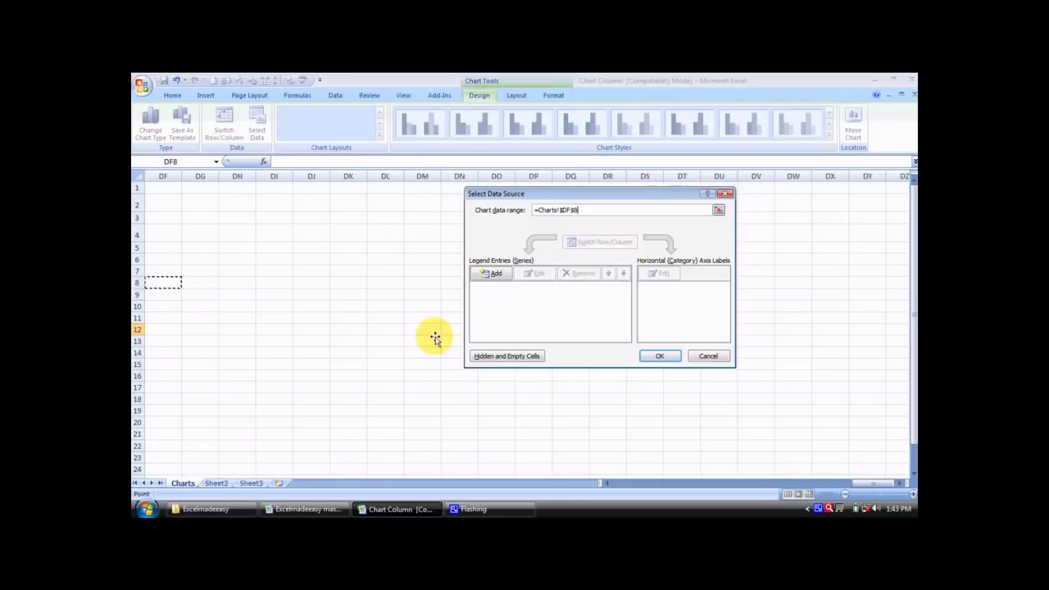
{"action": "key", "text": "Left"}
{"action": "key", "text": "Left"}
{"action": "key", "text": "Home"}
{"action": "key", "text": "Right"}
{"action": "key", "text": "Down"}
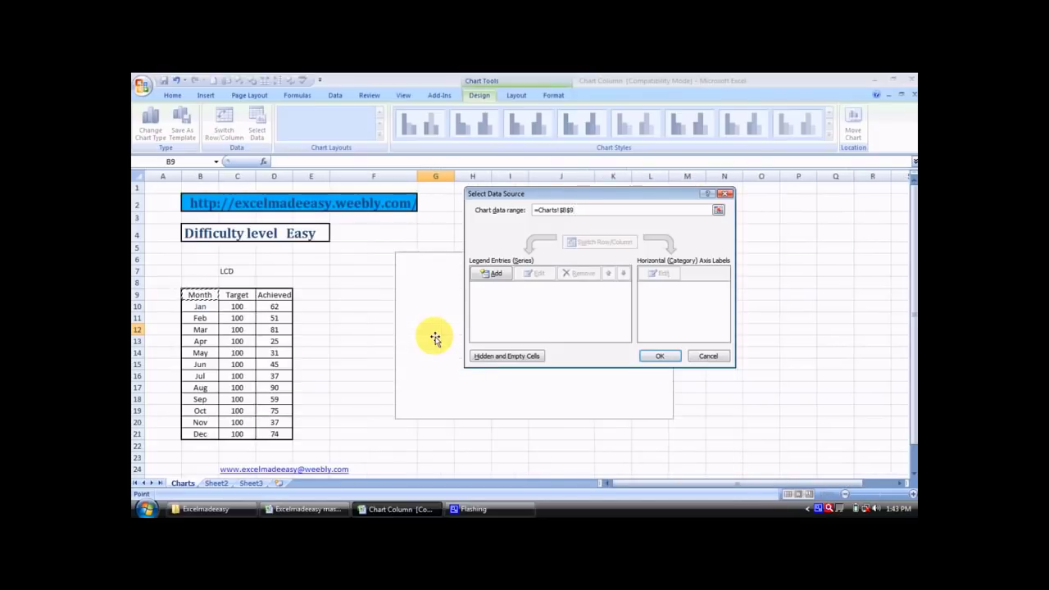
Extend the chart data range to =Charts!$B$9:$D$21 and confirm it.
{"action": "key", "text": "shift+Right"}
{"action": "key", "text": "shift+Right"}
{"action": "key", "text": "shift+Down"}
{"action": "key", "text": "shift+Down"}
{"action": "key", "text": "shift+Down"}
{"action": "key", "text": "shift+Down"}
{"action": "key", "text": "shift+Down"}
{"action": "key", "text": "shift+Down"}
{"action": "key", "text": "shift+Down"}
{"action": "key", "text": "shift+Down"}
{"action": "key", "text": "shift+Down"}
{"action": "key", "text": "shift+Down"}
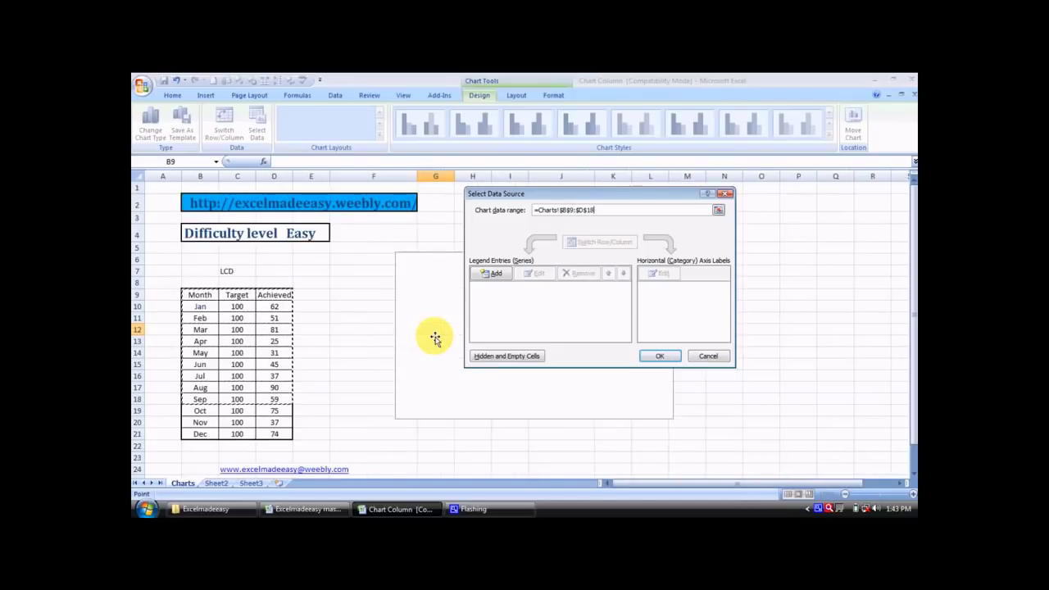
{"action": "key", "text": "shift+Down"}
{"action": "key", "text": "shift+Down"}
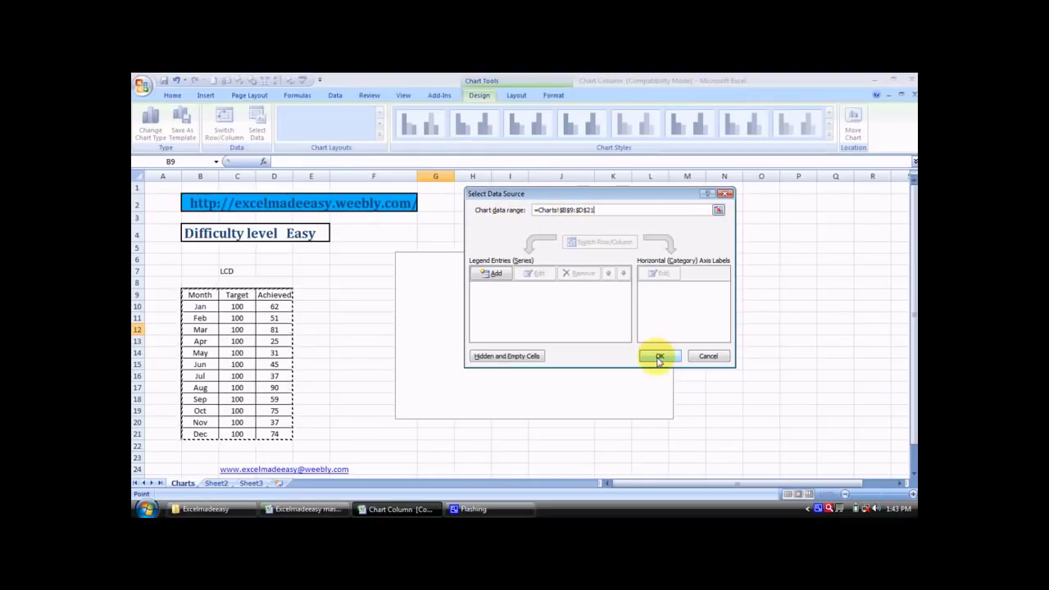
{"action": "left_click", "coordinate": [658, 358]}
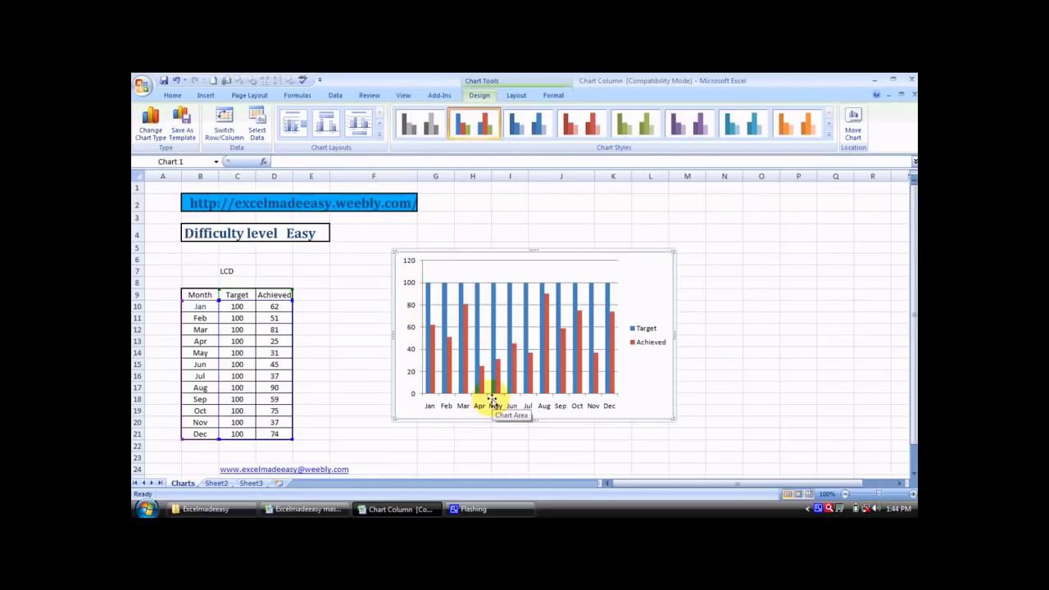
{"action": "left_click", "coordinate": [497, 365]}
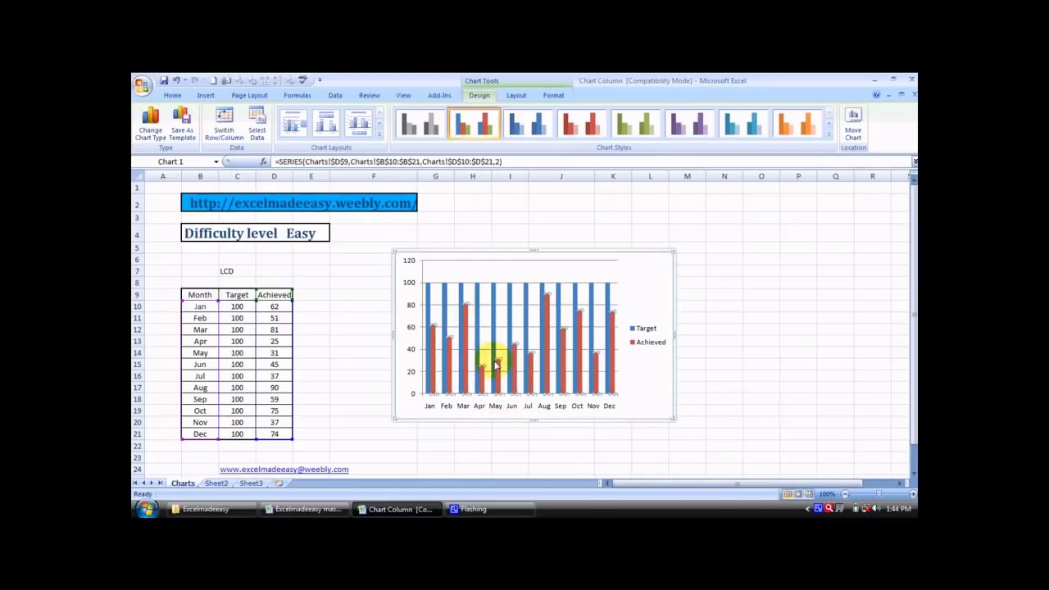
{"action": "left_click", "coordinate": [511, 302]}
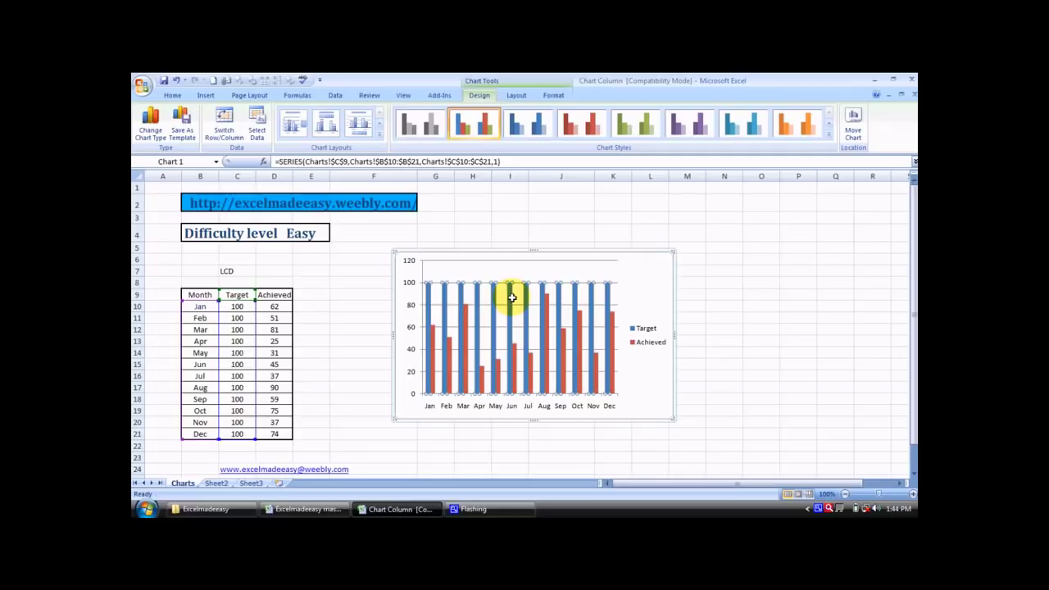
{"action": "mouse_move", "coordinate": [544, 318]}
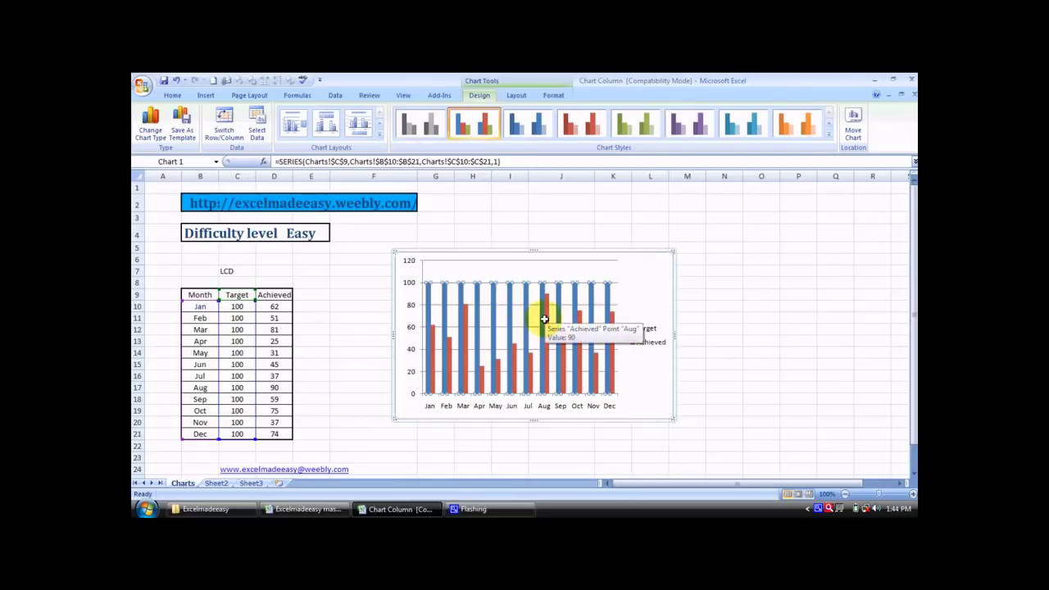
{"action": "left_click", "coordinate": [629, 308]}
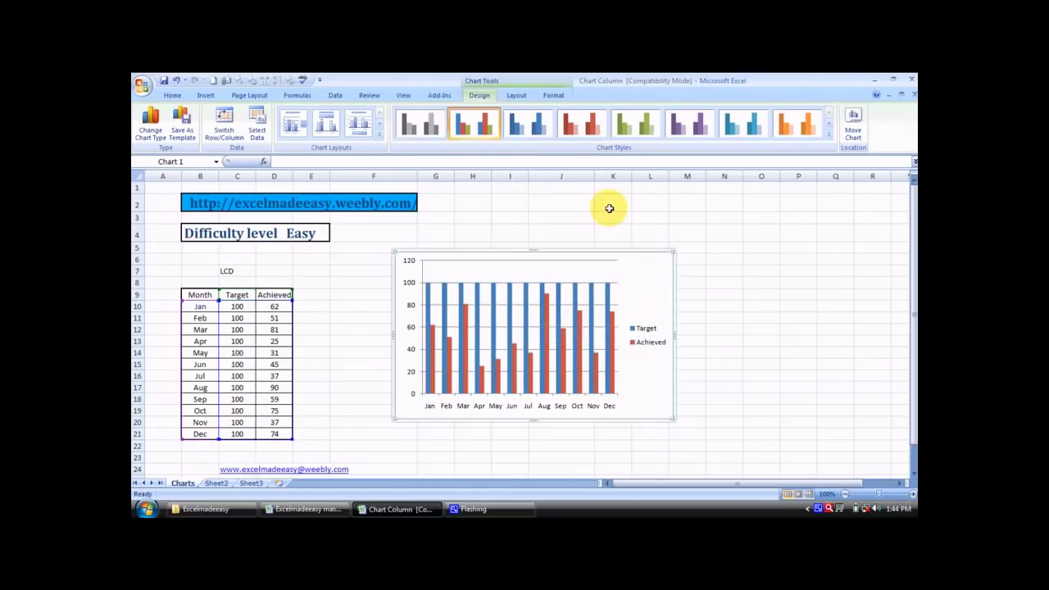
Apply the dark Chart Style 42 with a black background to the chart.
{"action": "scroll", "coordinate": [567, 145], "scroll_direction": "down", "scroll_amount": 1}
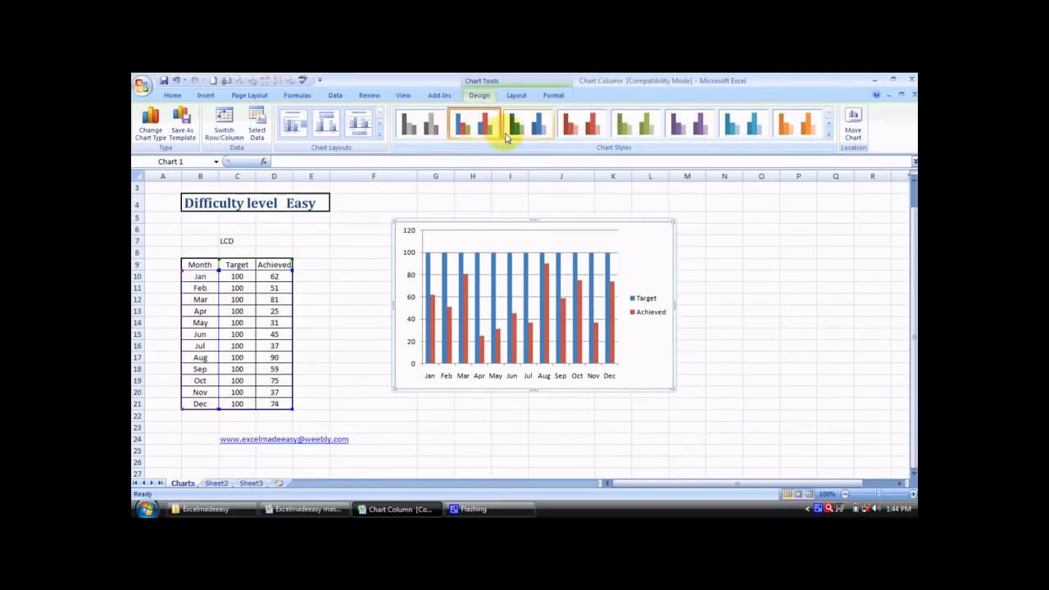
{"action": "left_click", "coordinate": [827, 138]}
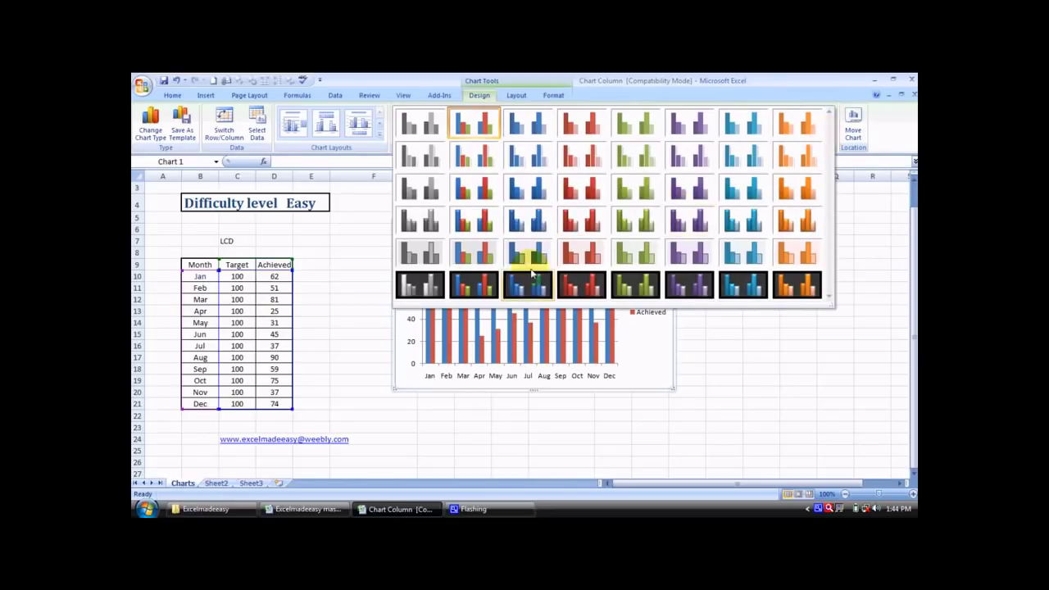
{"action": "left_click", "coordinate": [474, 286]}
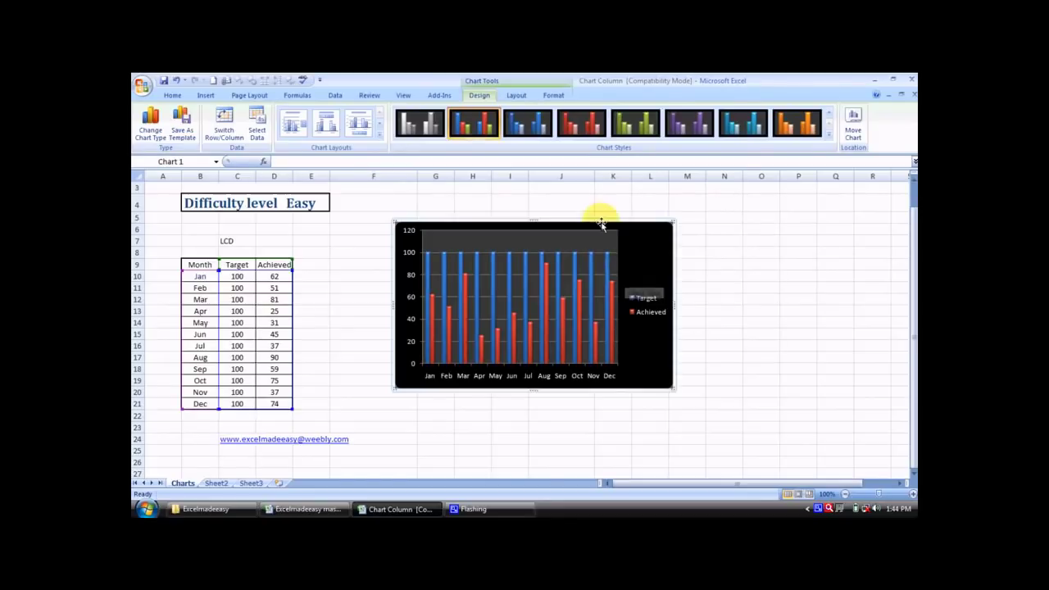
{"action": "left_click", "coordinate": [555, 97]}
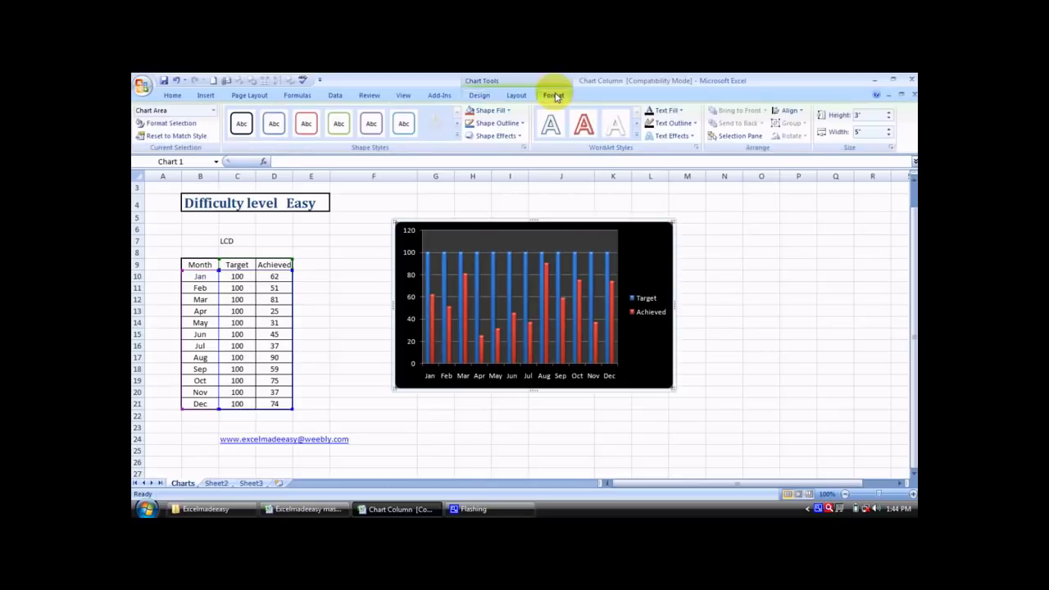
Apply Chart Layout 1 to add a Chart Title placeholder, then select it.
{"action": "left_click", "coordinate": [491, 98]}
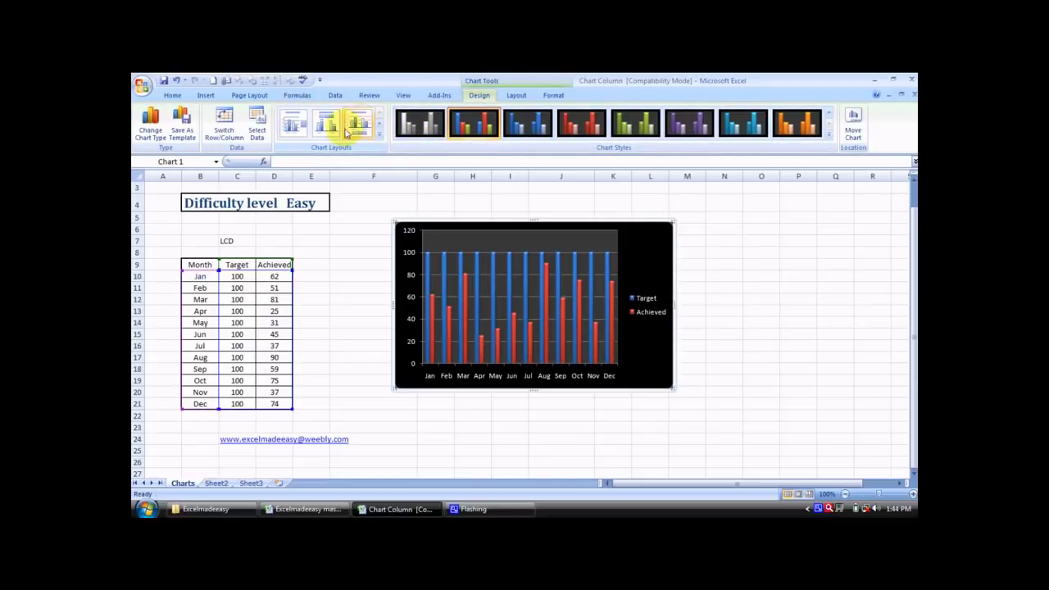
{"action": "left_click", "coordinate": [380, 138]}
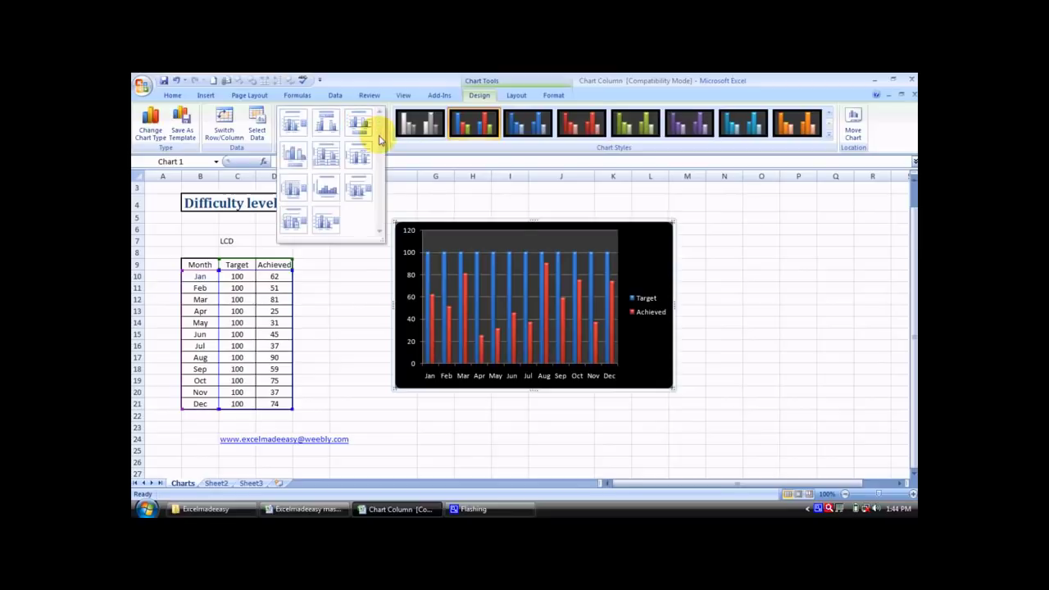
{"action": "left_click", "coordinate": [304, 129]}
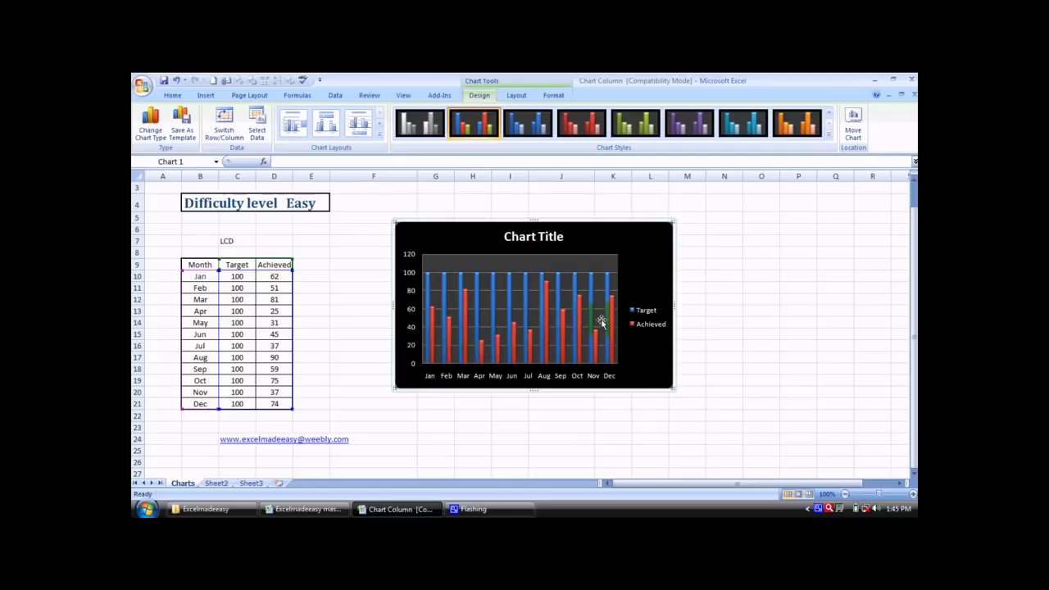
{"action": "left_click", "coordinate": [538, 238]}
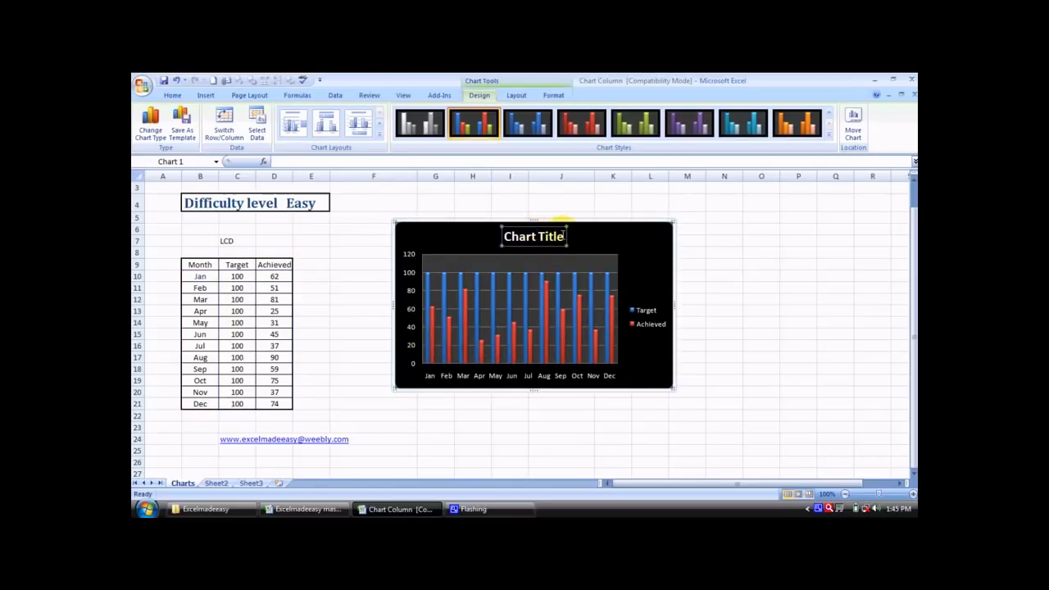
Replace the Chart Title placeholder text with 'LCD Sales'.
{"action": "triple_click", "coordinate": [525, 236]}
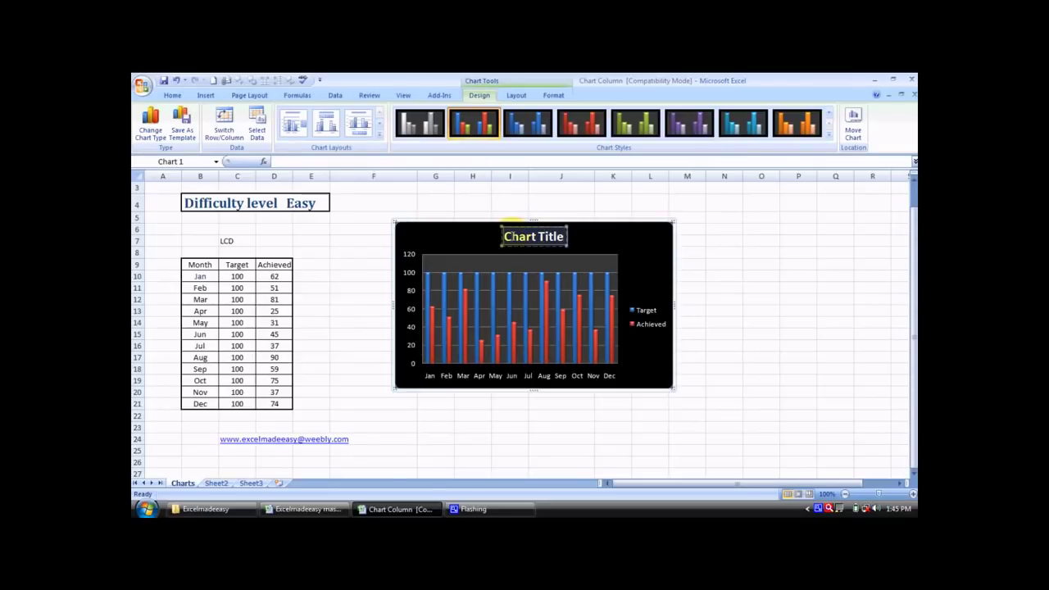
{"action": "left_click", "coordinate": [564, 237]}
{"action": "key", "text": "BackSpace"}
{"action": "key", "text": "BackSpace"}
{"action": "key", "text": "BackSpace"}
{"action": "key", "text": "BackSpace"}
{"action": "key", "text": "BackSpace"}
{"action": "key", "text": "BackSpace"}
{"action": "key", "text": "BackSpace"}
{"action": "key", "text": "BackSpace"}
{"action": "key", "text": "BackSpace"}
{"action": "key", "text": "BackSpace"}
{"action": "key", "text": "BackSpace"}
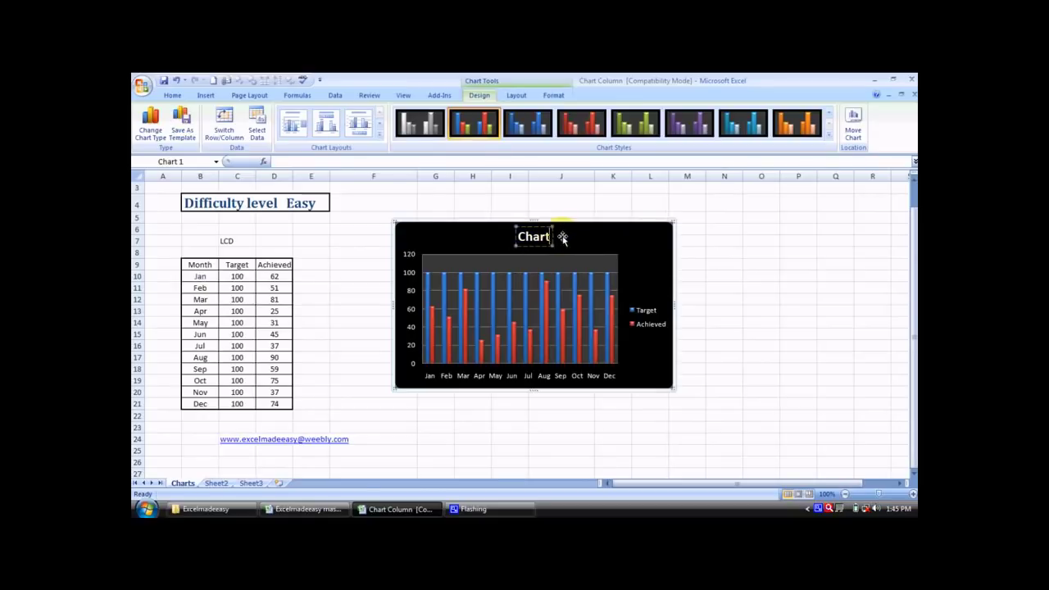
{"action": "type", "text": "LCD Sales"}
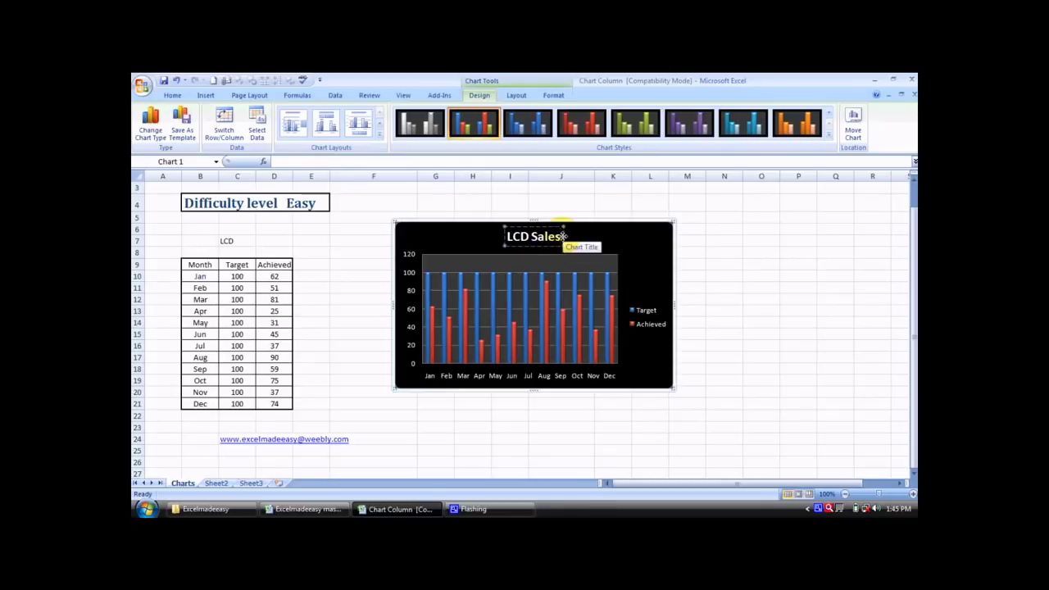
{"action": "left_click", "coordinate": [707, 280]}
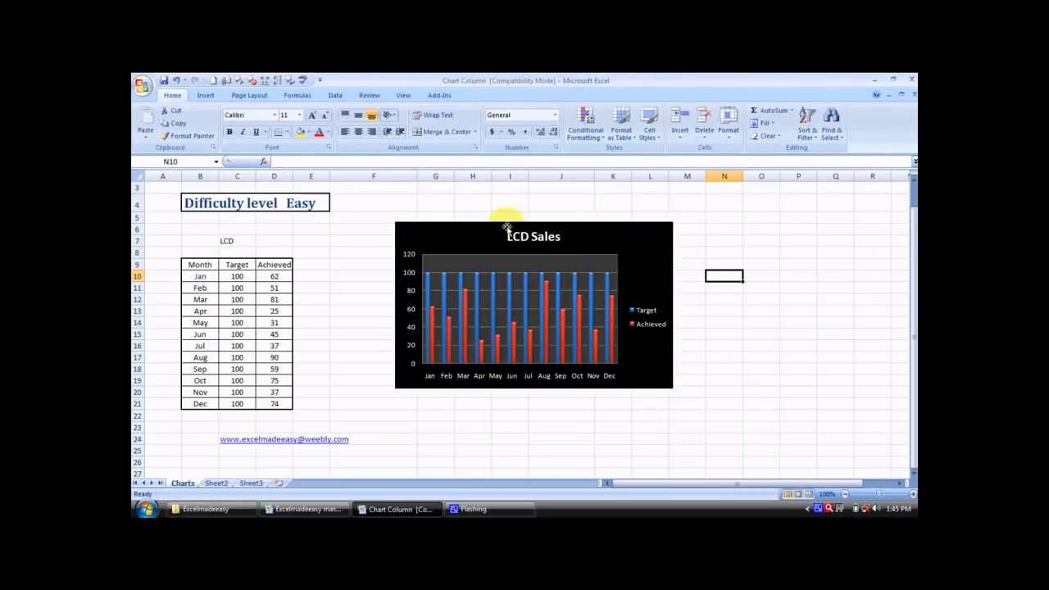
Try Chart Layouts 2 and 3, then settle on Layout 4 with value labels on each column.
{"action": "left_click", "coordinate": [549, 237]}
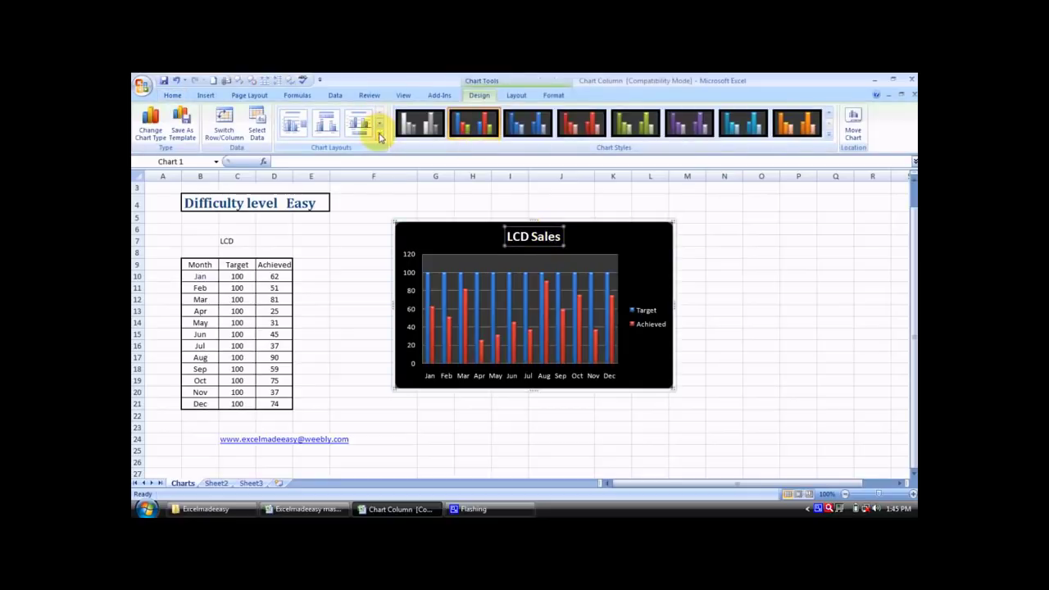
{"action": "left_click", "coordinate": [380, 133]}
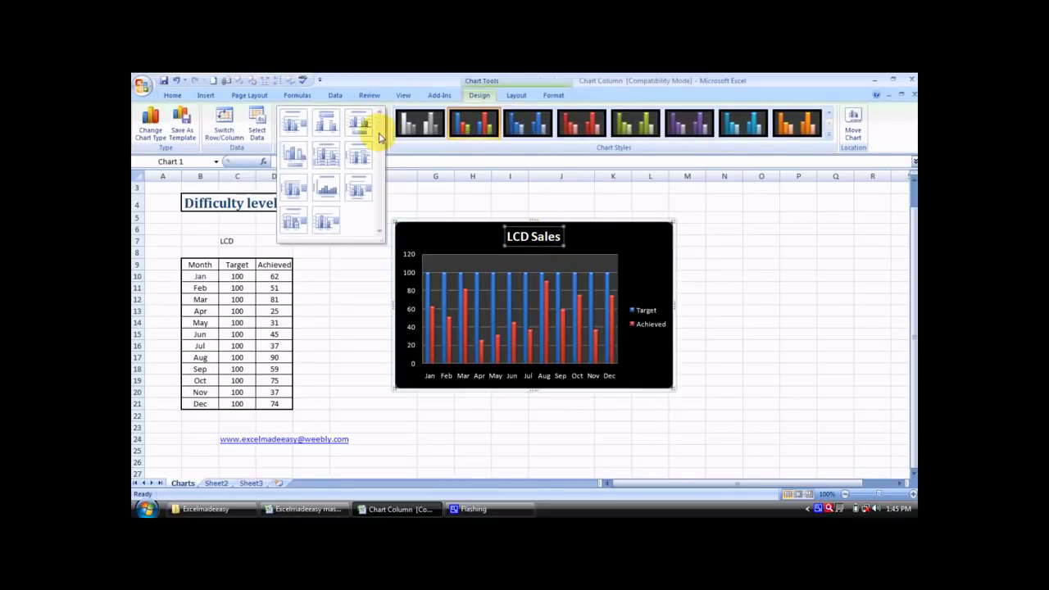
{"action": "left_click", "coordinate": [323, 125]}
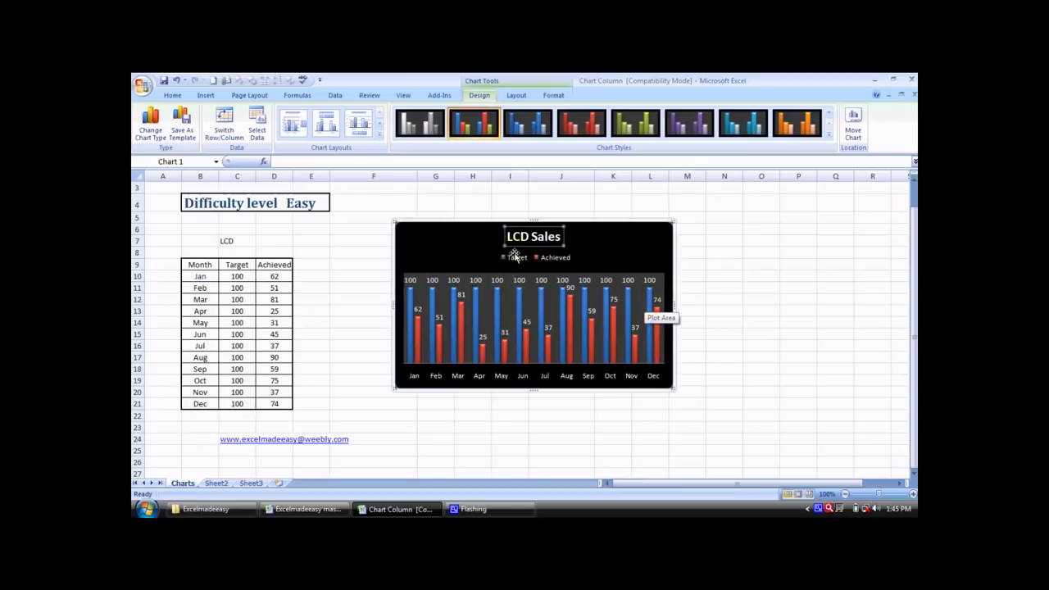
{"action": "left_click", "coordinate": [379, 135]}
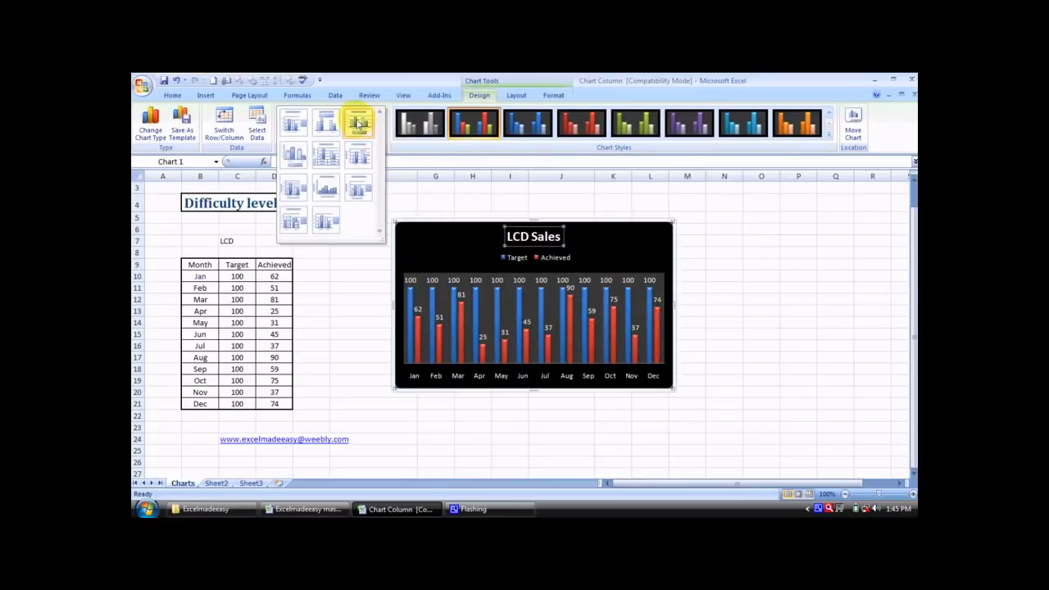
{"action": "left_click", "coordinate": [358, 122]}
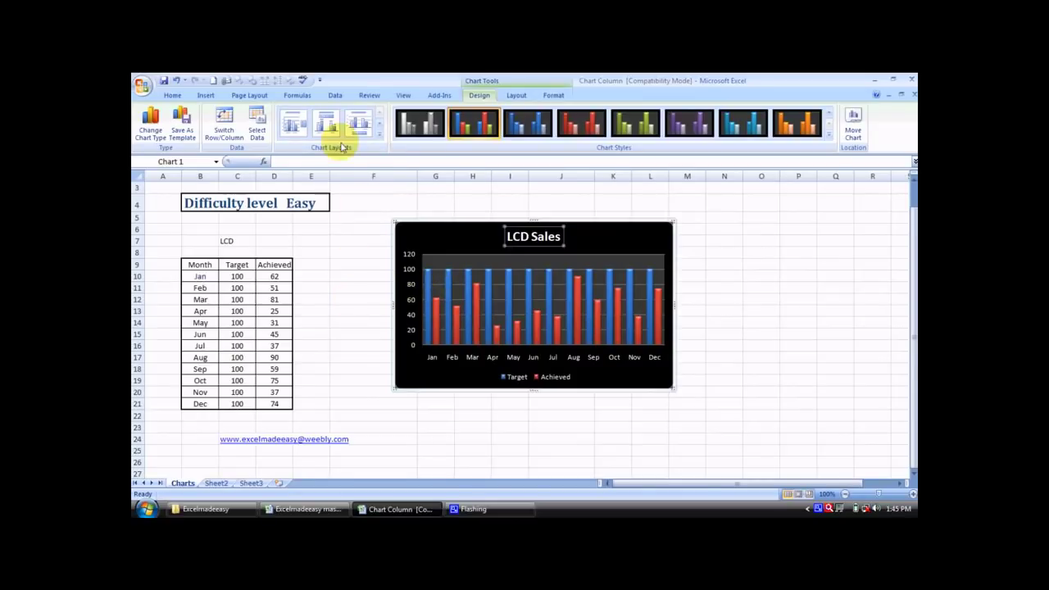
{"action": "left_click", "coordinate": [380, 137]}
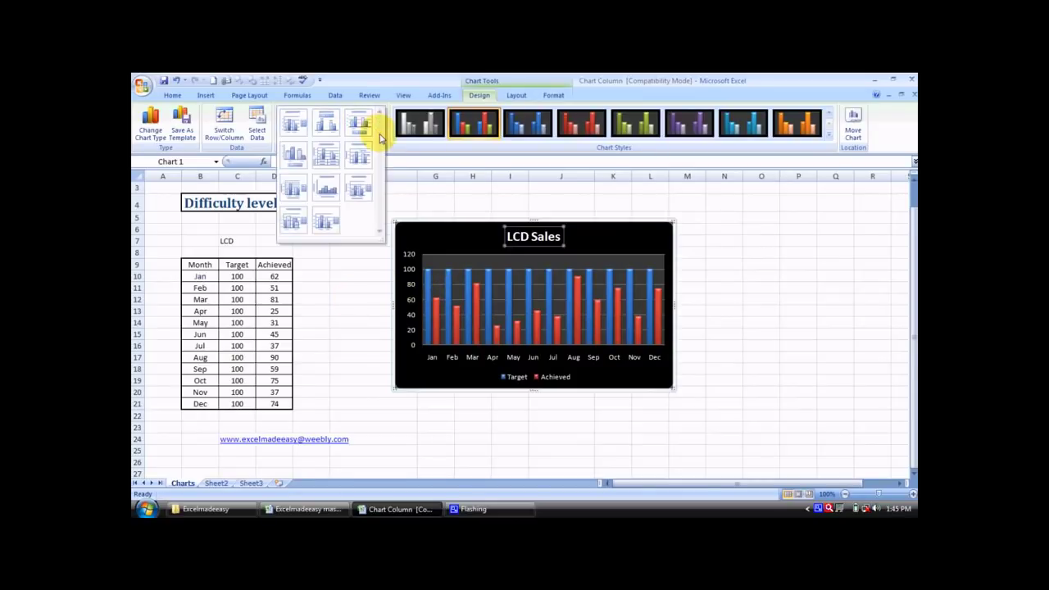
{"action": "left_click", "coordinate": [298, 152]}
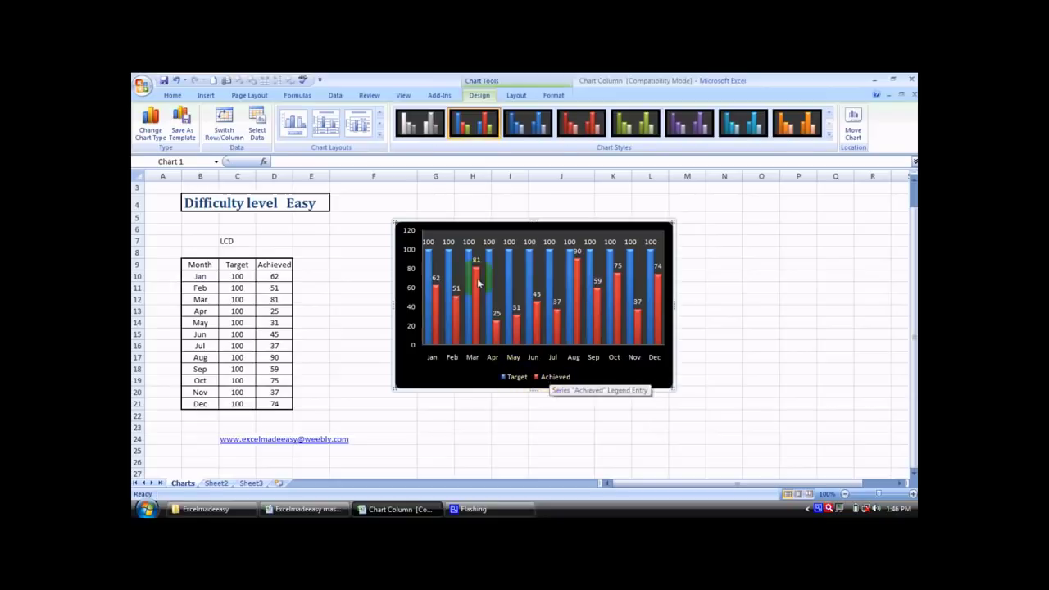
Try the data-table layout and the series-labelled layout, selecting the Achieved labels.
{"action": "left_click", "coordinate": [381, 136]}
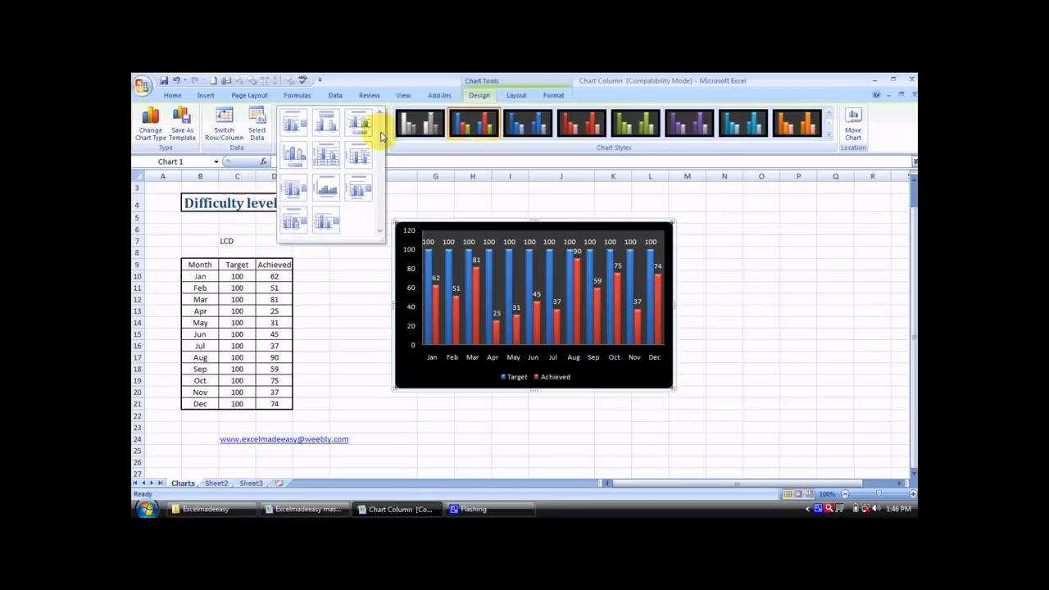
{"action": "left_click", "coordinate": [324, 158]}
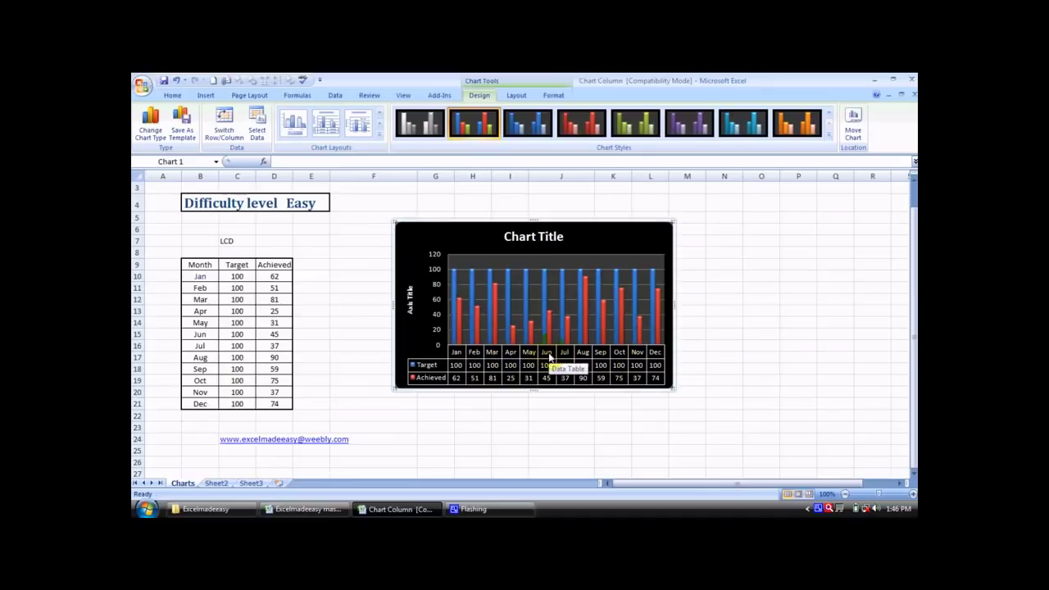
{"action": "left_click", "coordinate": [379, 133]}
{"action": "left_click", "coordinate": [358, 156]}
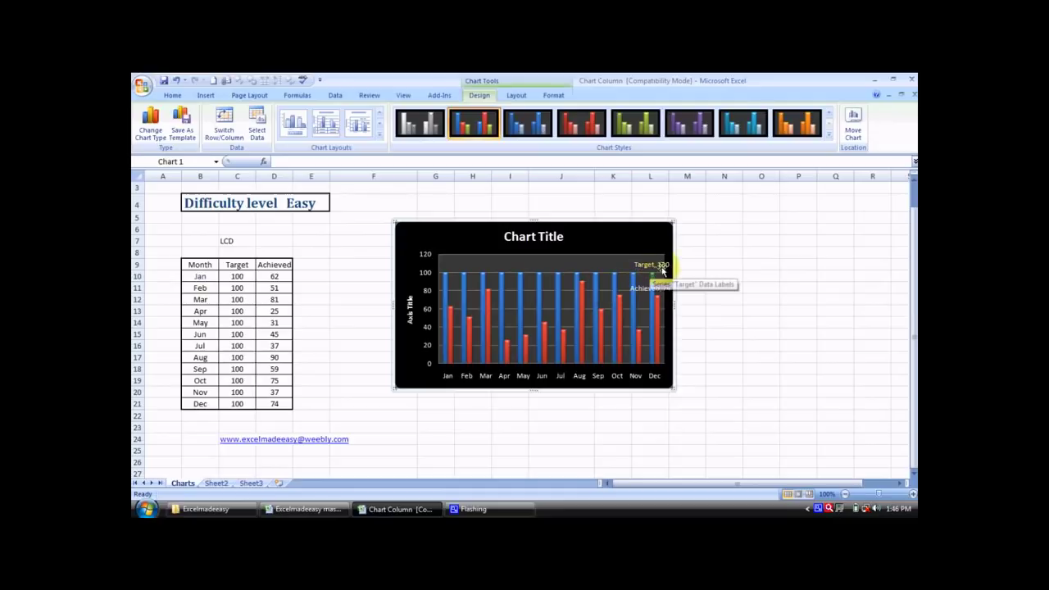
{"action": "left_click", "coordinate": [669, 290]}
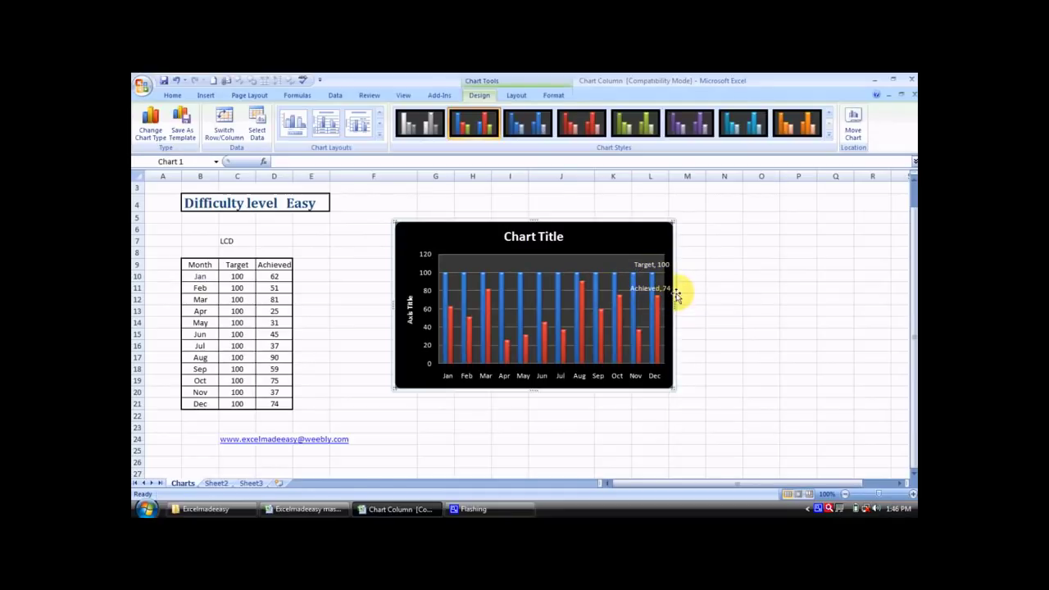
Apply a legend-and-axis-titles layout, then one with chart and axis titles.
{"action": "left_click", "coordinate": [379, 136]}
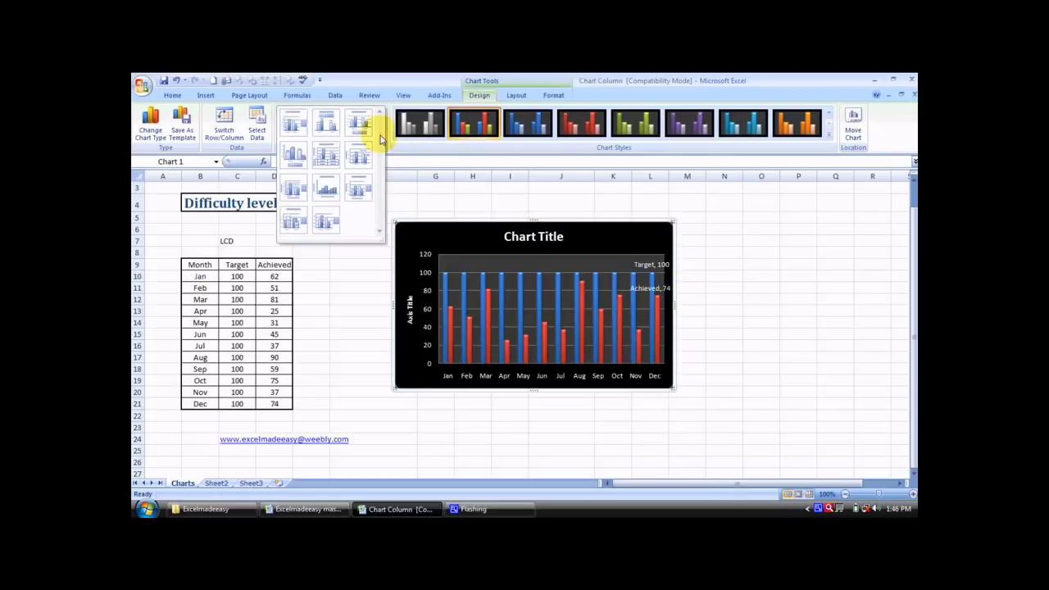
{"action": "left_click", "coordinate": [295, 189]}
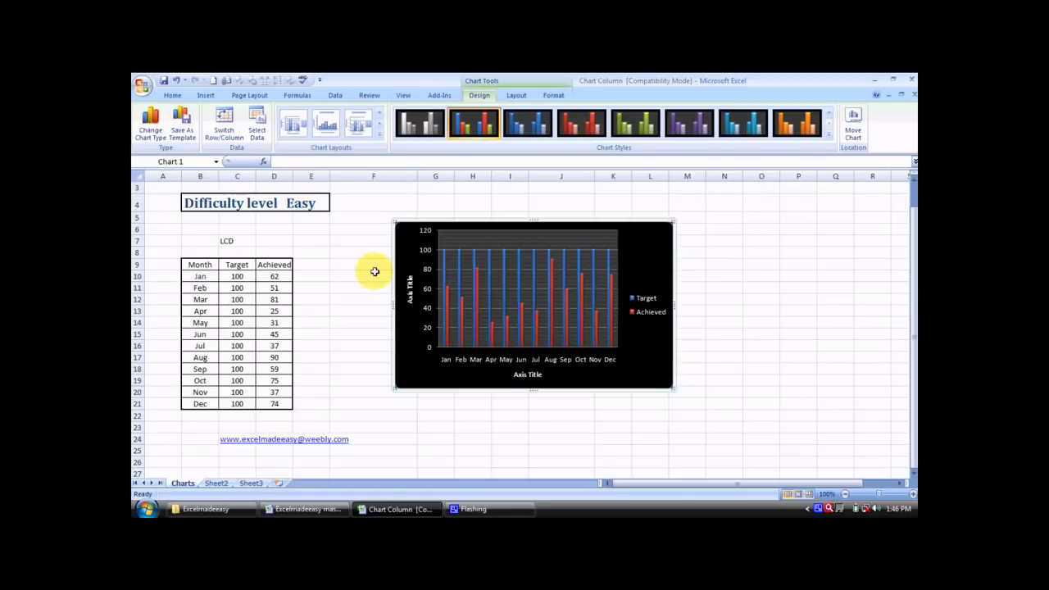
{"action": "mouse_move", "coordinate": [566, 311]}
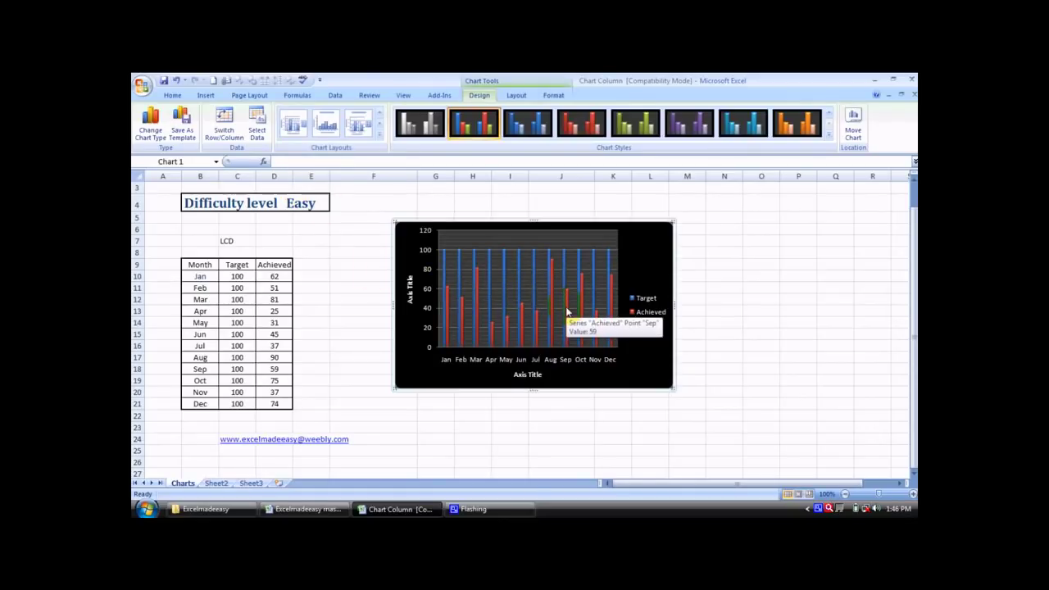
{"action": "left_click", "coordinate": [379, 135]}
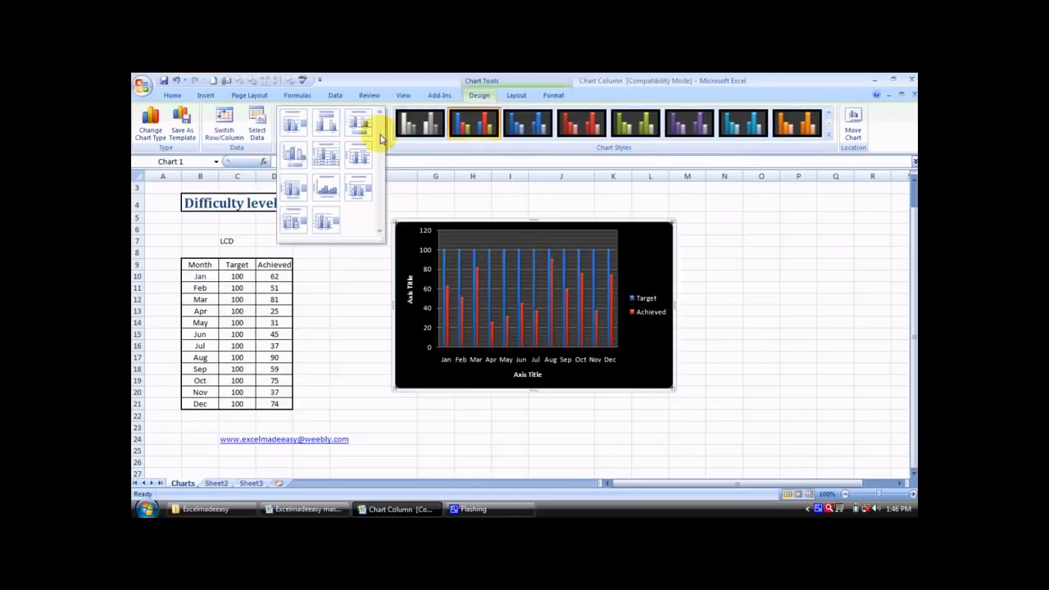
{"action": "left_click", "coordinate": [323, 189]}
{"action": "mouse_move", "coordinate": [485, 301]}
{"action": "mouse_move", "coordinate": [522, 295]}
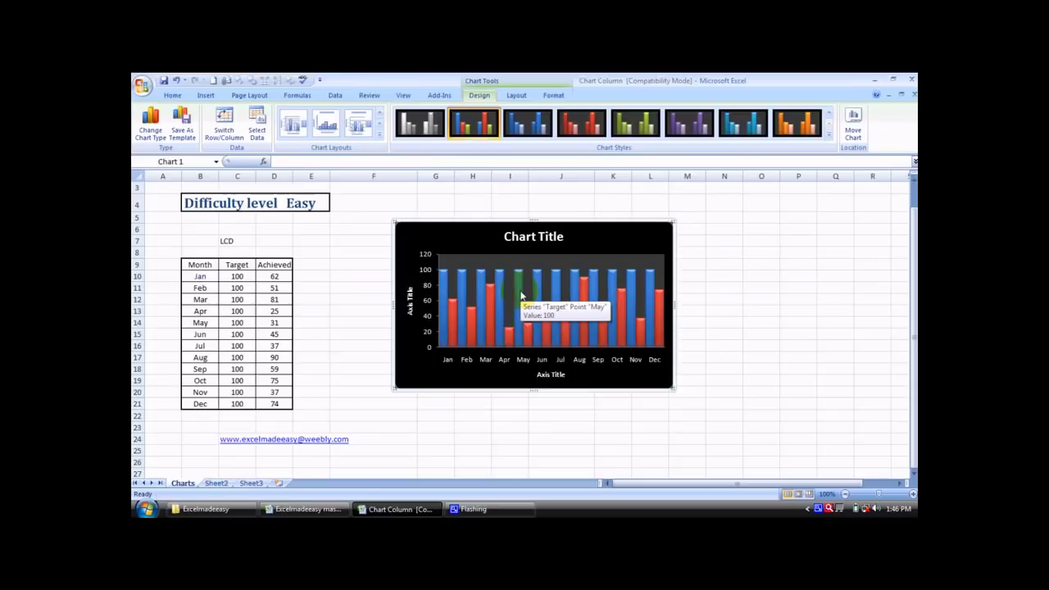
Try side-legend and data-label layouts, then settle on Layout 11 without title or labels.
{"action": "left_click", "coordinate": [381, 137]}
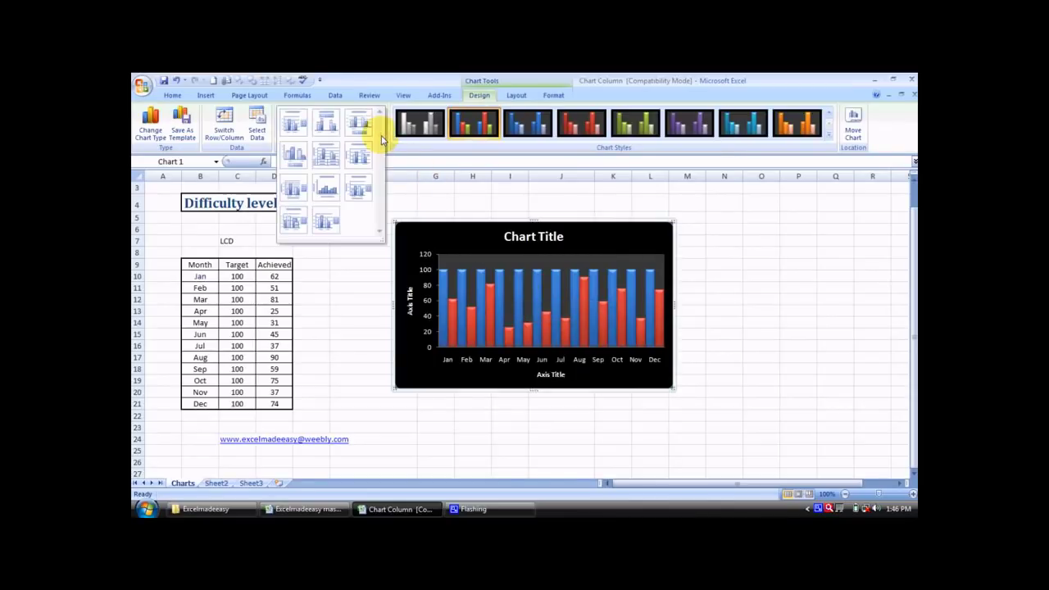
{"action": "left_click", "coordinate": [362, 193]}
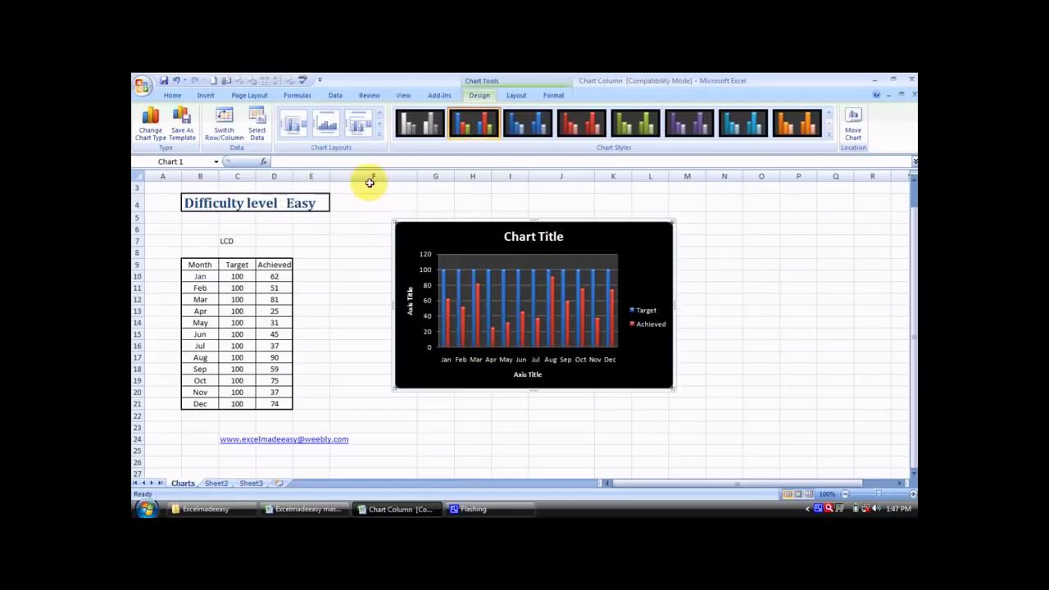
{"action": "left_click", "coordinate": [380, 137]}
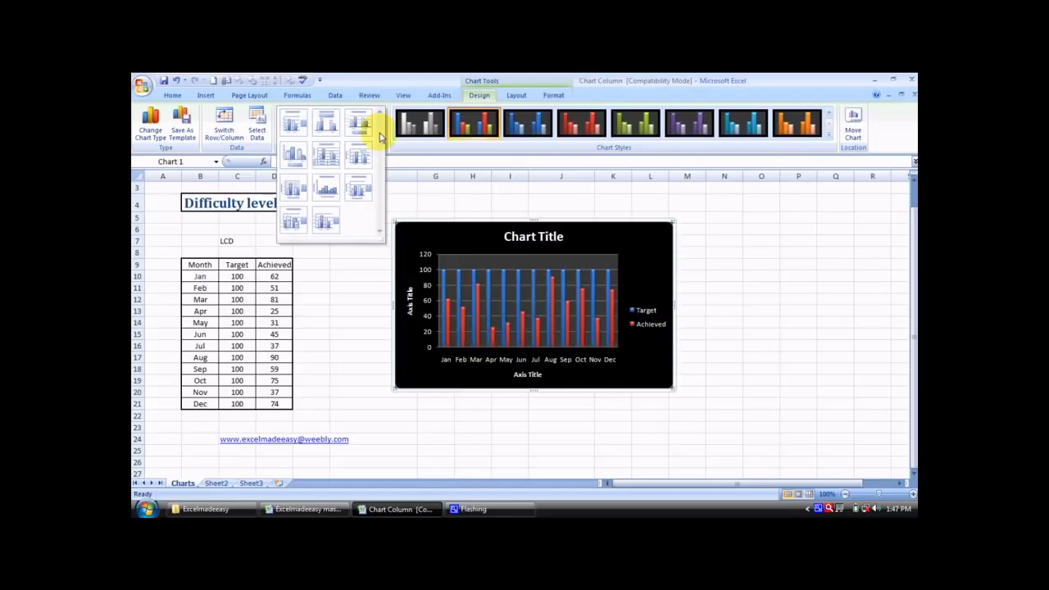
{"action": "left_click", "coordinate": [295, 218]}
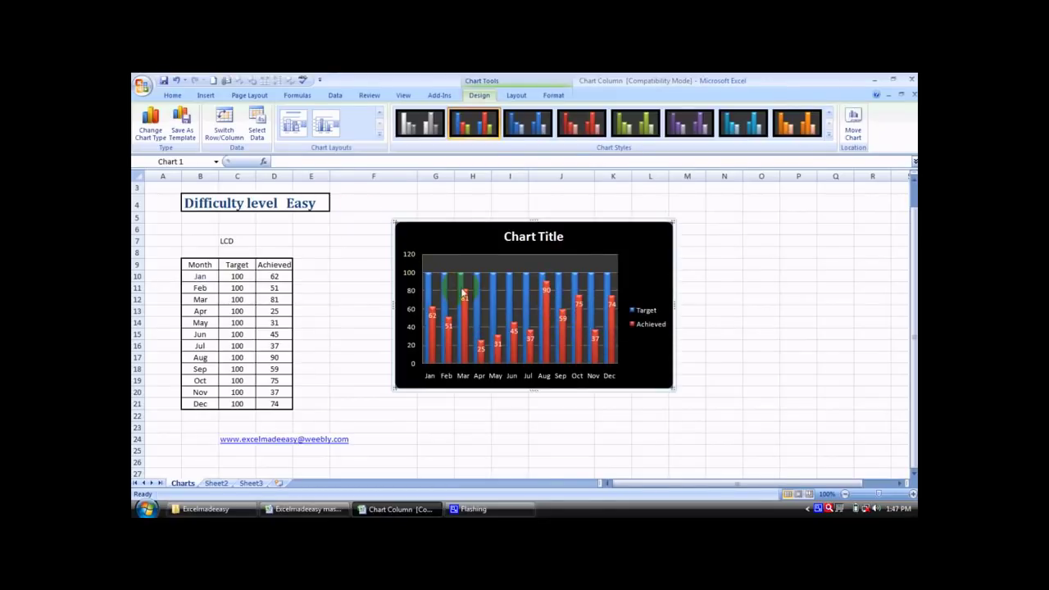
{"action": "mouse_move", "coordinate": [463, 292]}
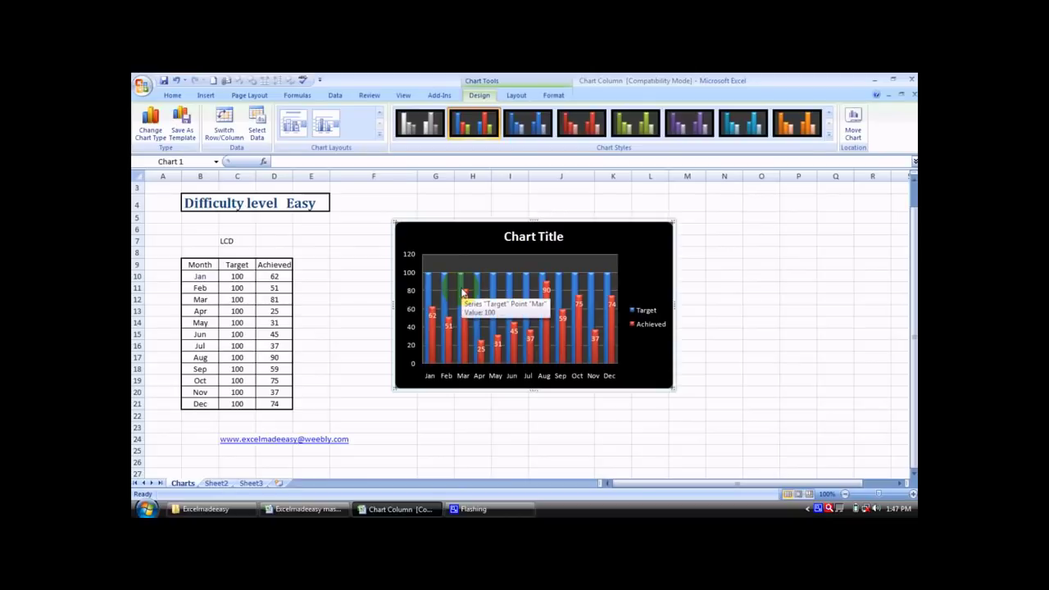
{"action": "left_click", "coordinate": [379, 133]}
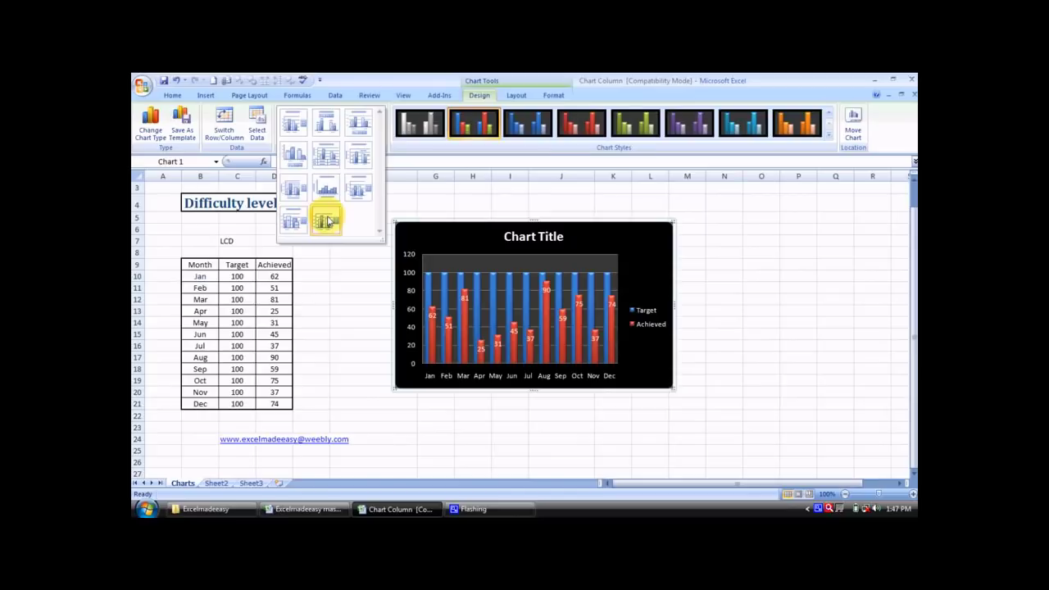
{"action": "left_click", "coordinate": [324, 219]}
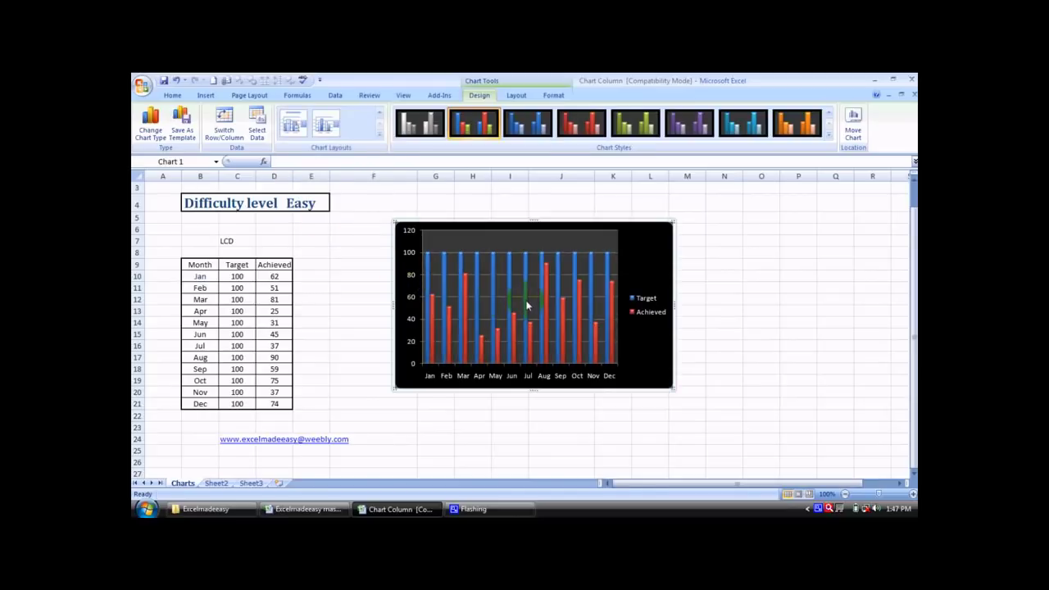
{"action": "mouse_move", "coordinate": [527, 306]}
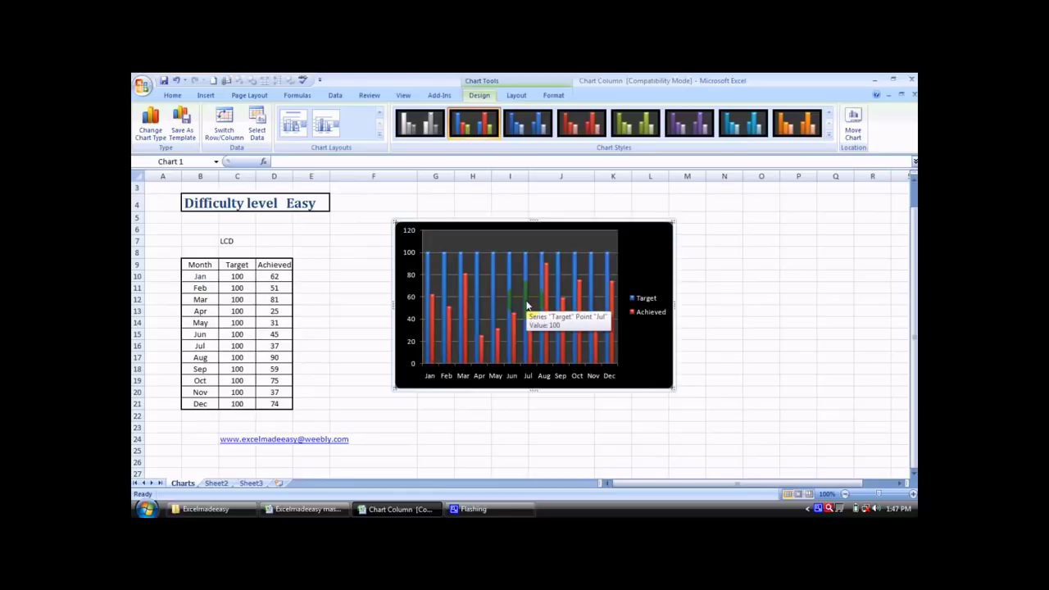
Select Chart 1 and bring up the Trendline choices on the Chart Tools Layout tab.
{"action": "left_click", "coordinate": [423, 190]}
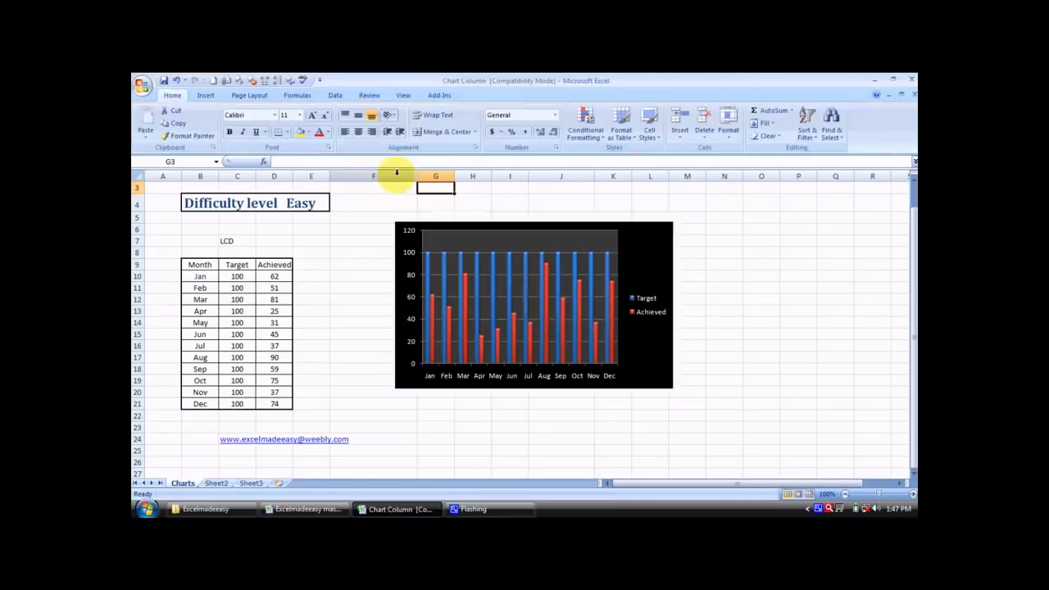
{"action": "left_click", "coordinate": [650, 244]}
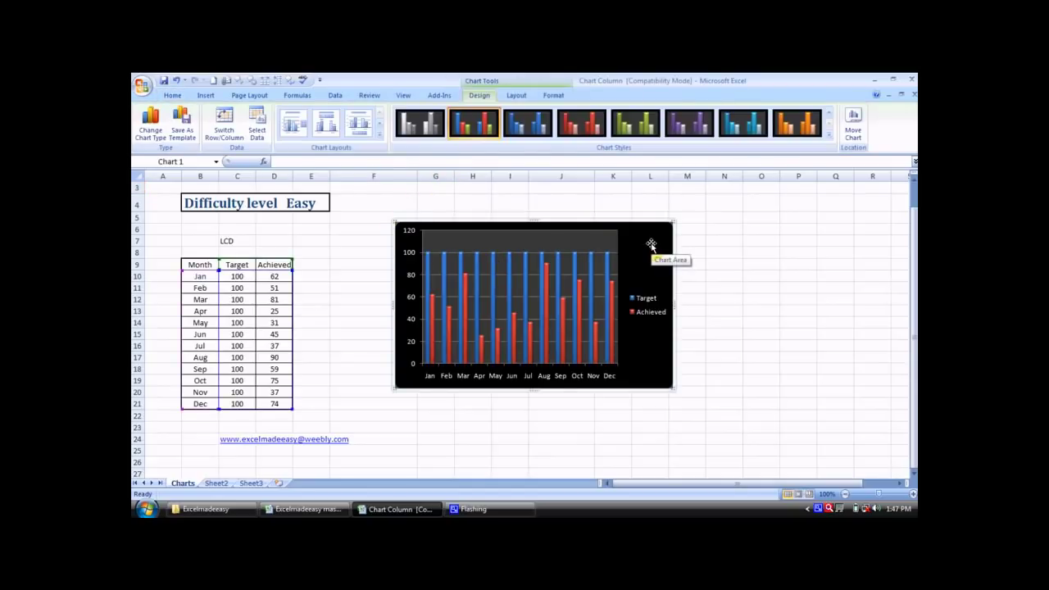
{"action": "left_click", "coordinate": [553, 96]}
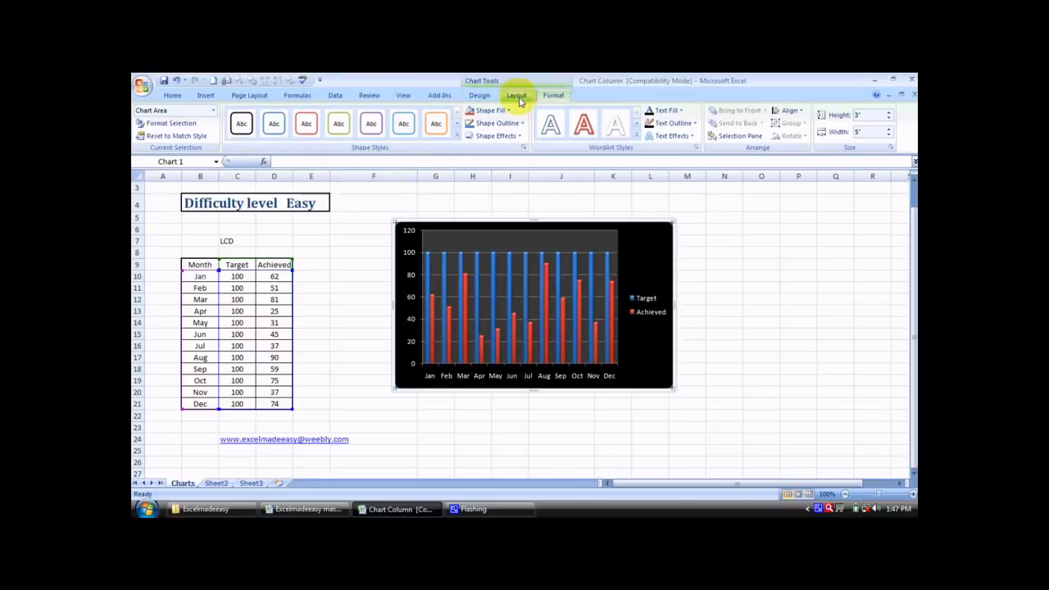
{"action": "left_click", "coordinate": [517, 96]}
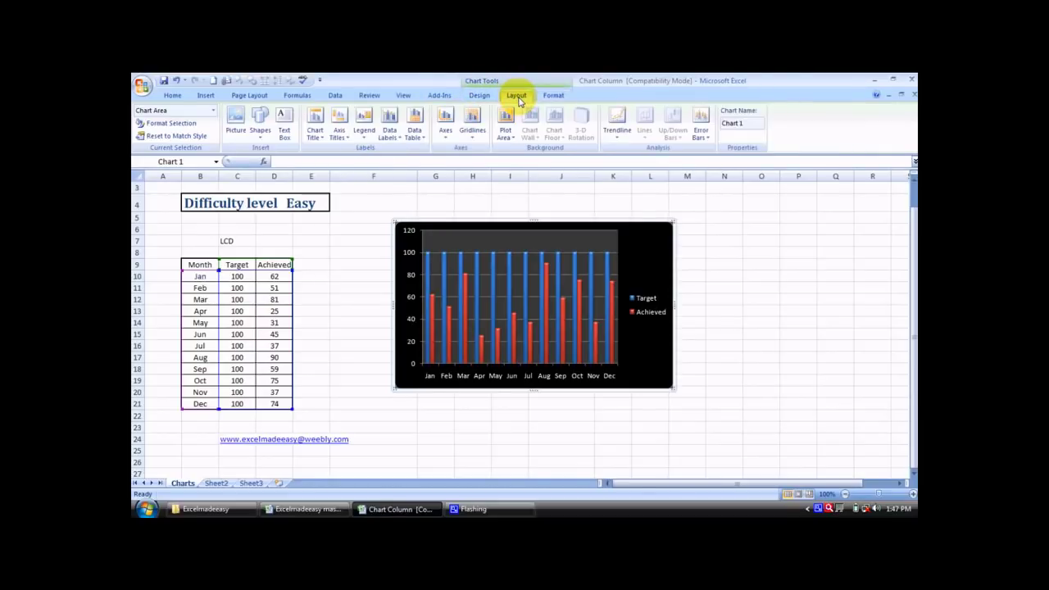
{"action": "left_click", "coordinate": [619, 117]}
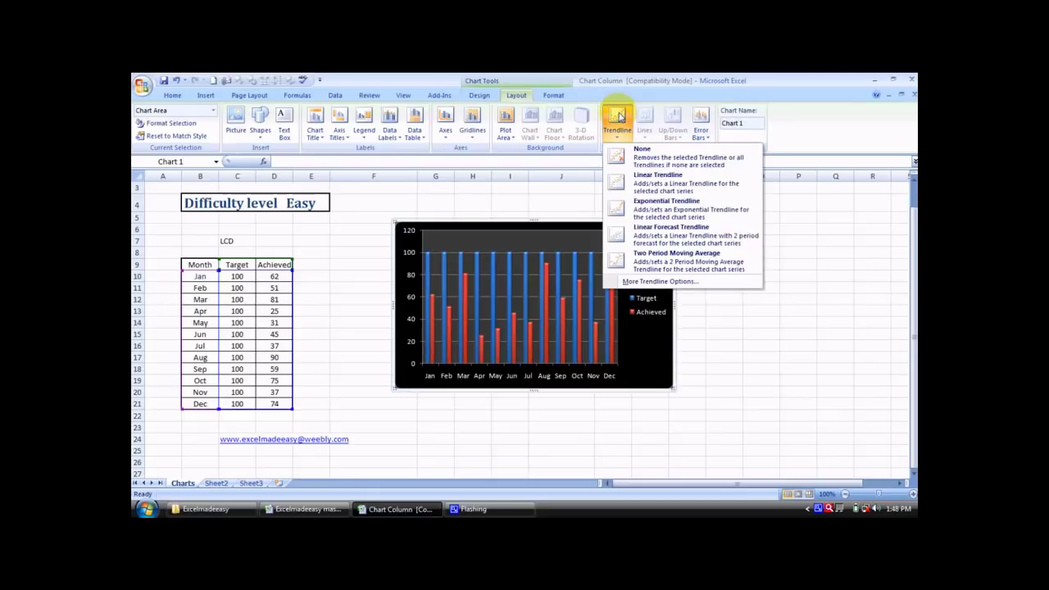
Add a Linear trendline to Chart 1 based on the Achieved series.
{"action": "left_click", "coordinate": [650, 185]}
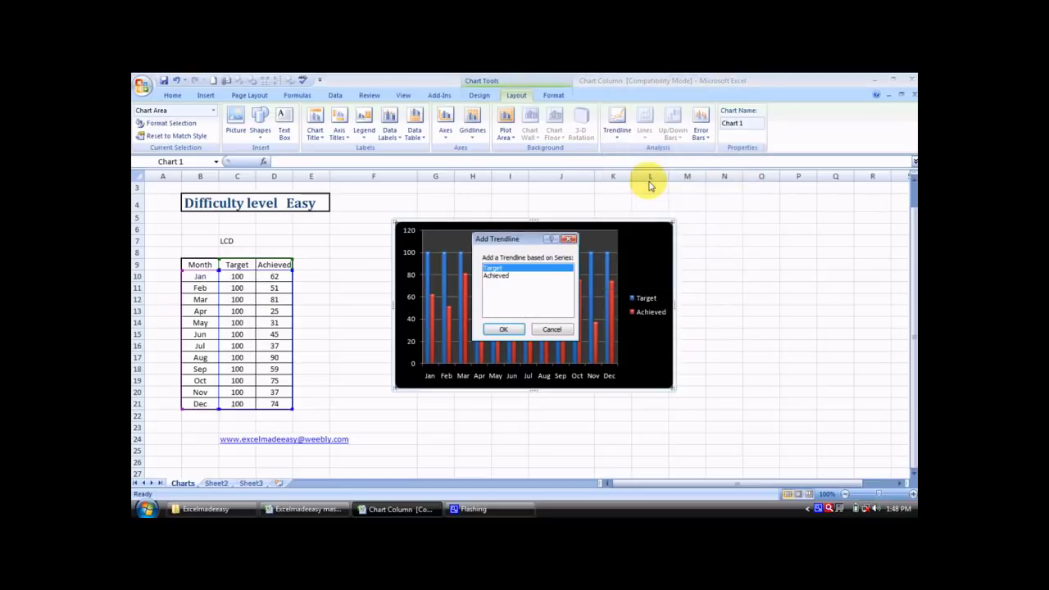
{"action": "left_click", "coordinate": [505, 277]}
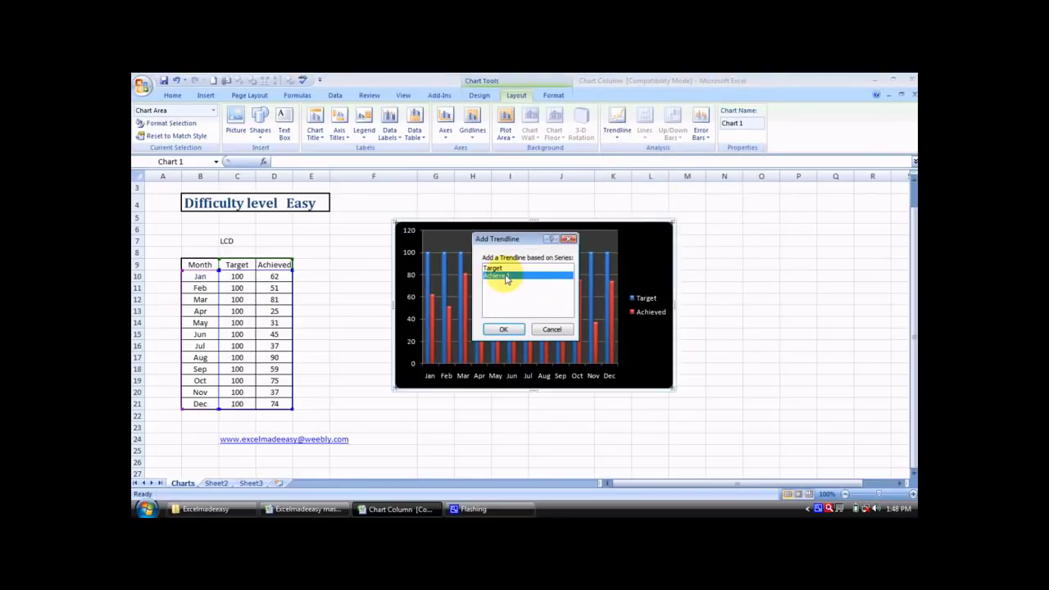
{"action": "left_click", "coordinate": [503, 328]}
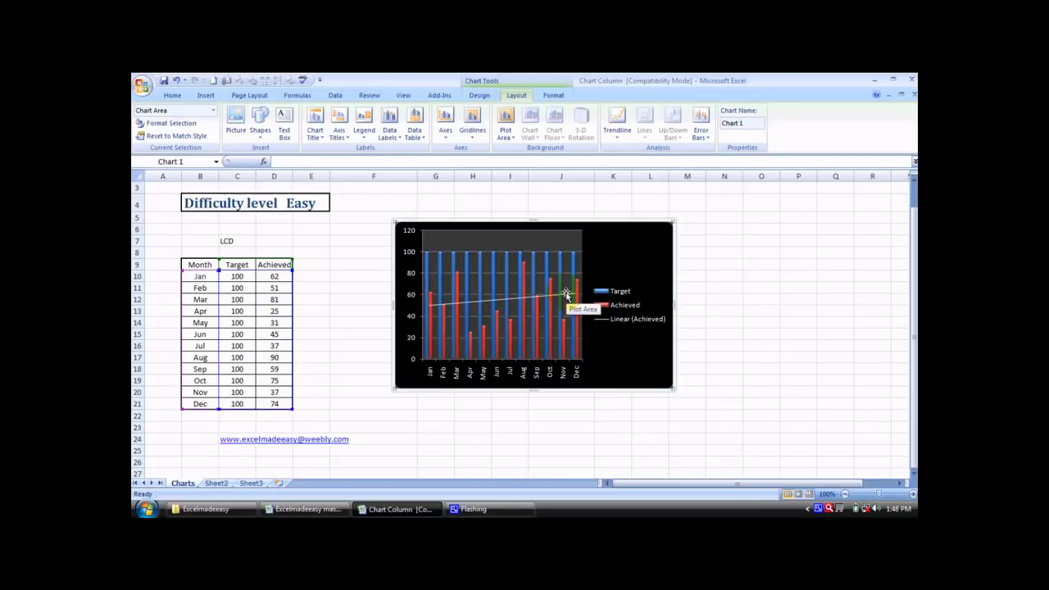
{"action": "scroll", "coordinate": [565, 293], "scroll_direction": "up", "scroll_amount": 1}
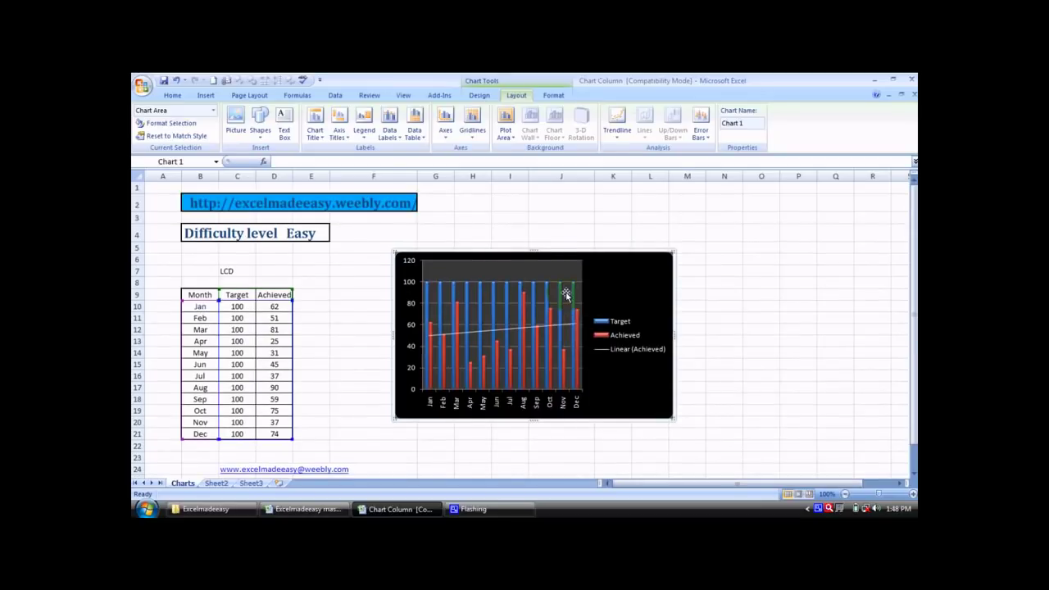
Set both Primary Horizontal and Primary Vertical Gridlines to None.
{"action": "left_click", "coordinate": [471, 139]}
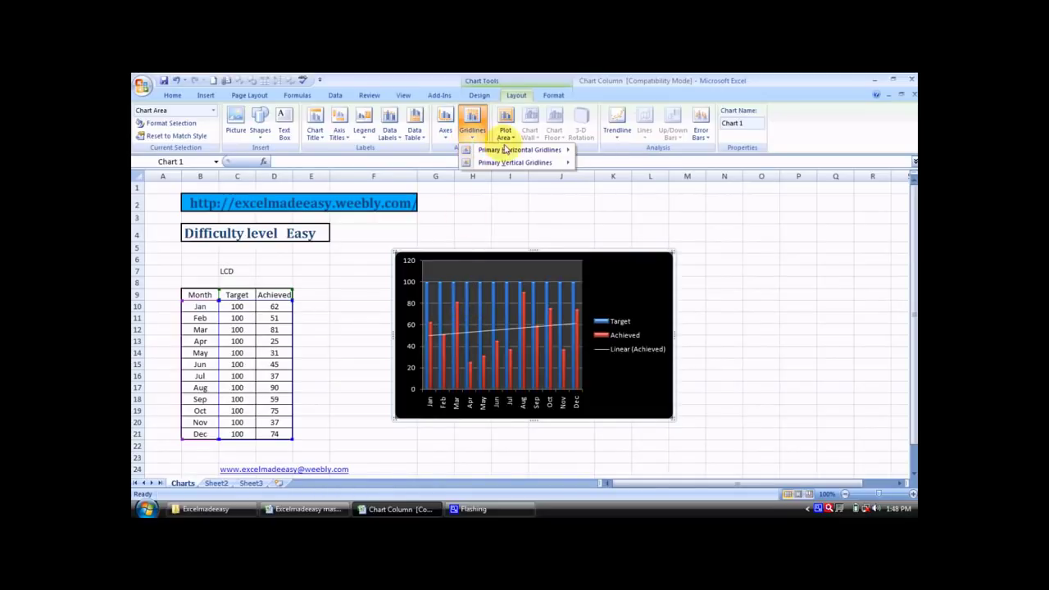
{"action": "mouse_move", "coordinate": [504, 150]}
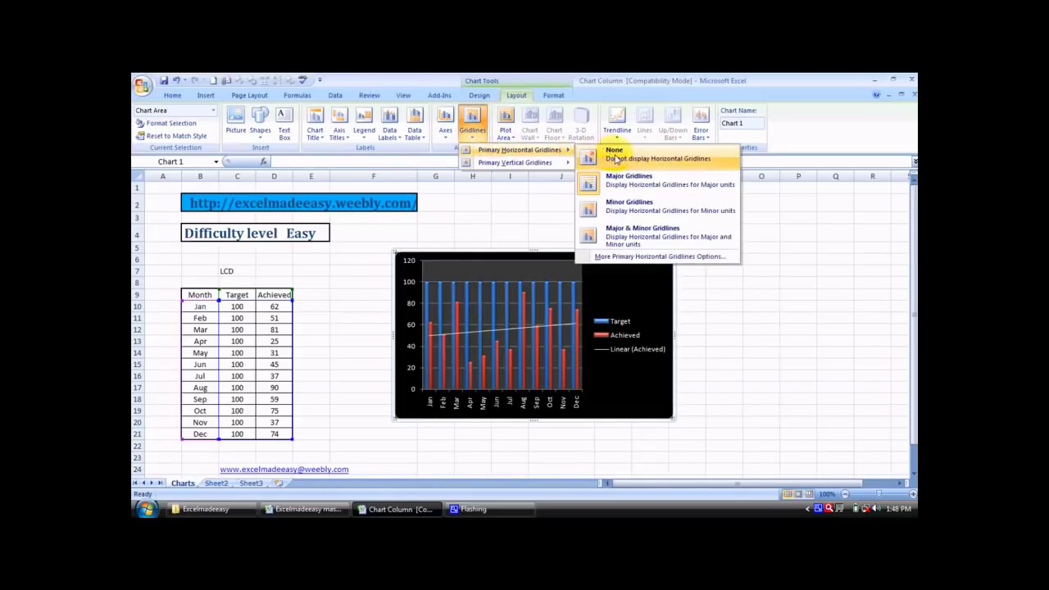
{"action": "left_click", "coordinate": [591, 156]}
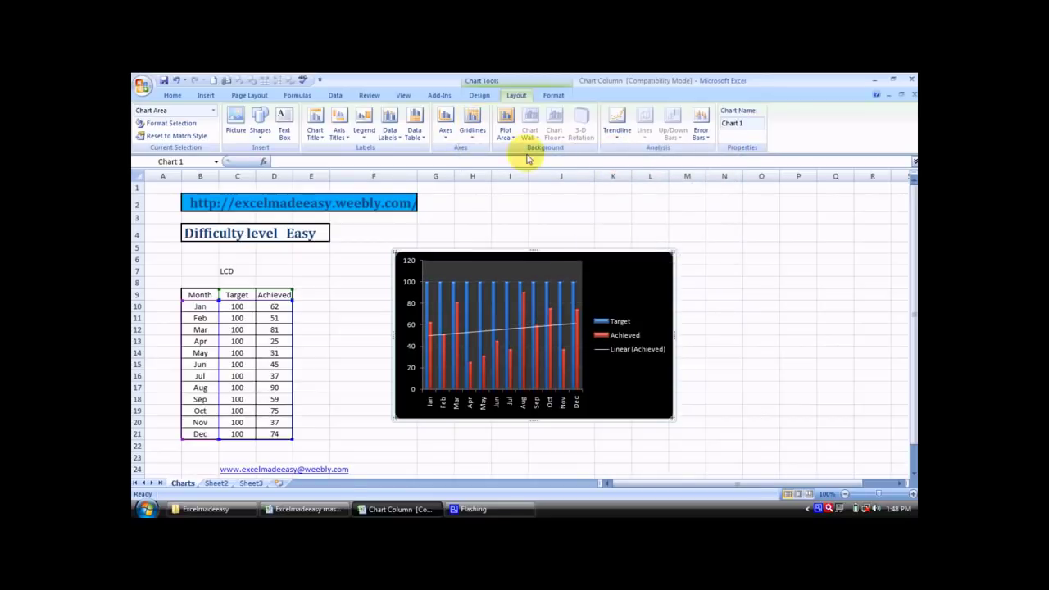
{"action": "left_click", "coordinate": [473, 130]}
{"action": "mouse_move", "coordinate": [495, 164]}
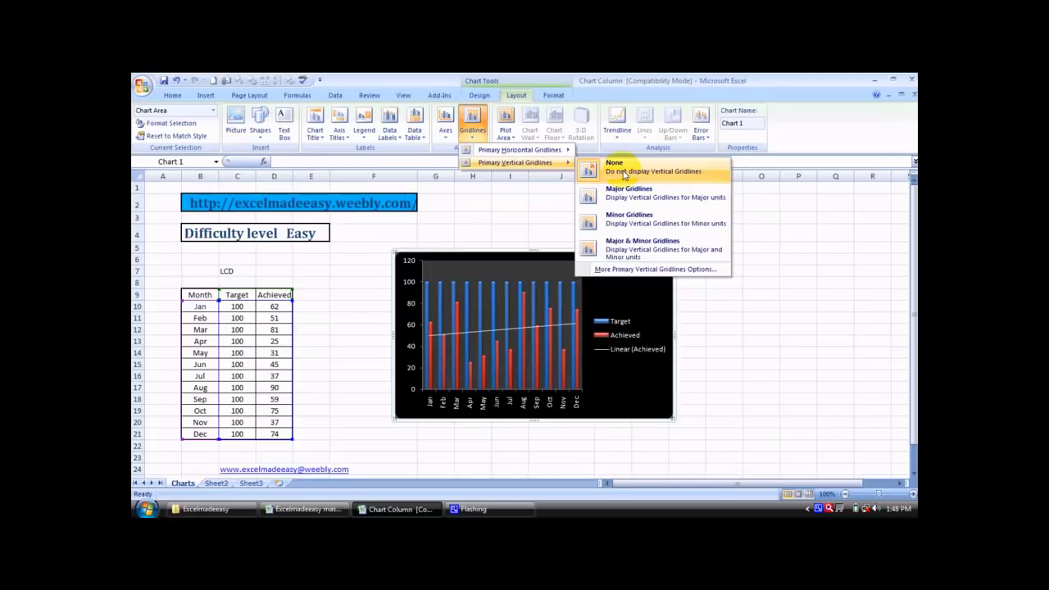
{"action": "left_click", "coordinate": [622, 172]}
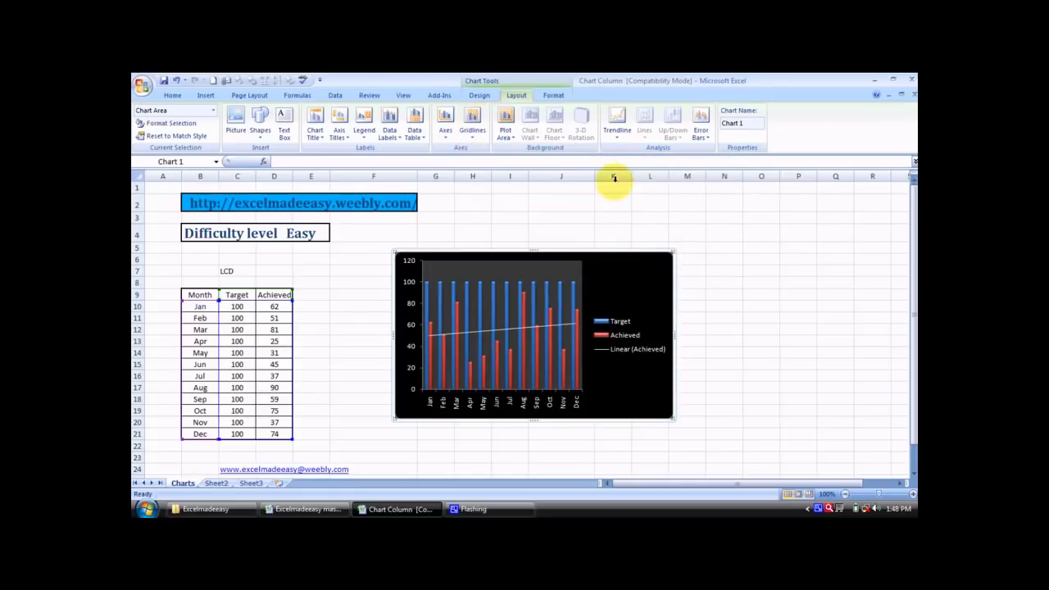
{"action": "left_click", "coordinate": [447, 133]}
{"action": "mouse_move", "coordinate": [460, 151]}
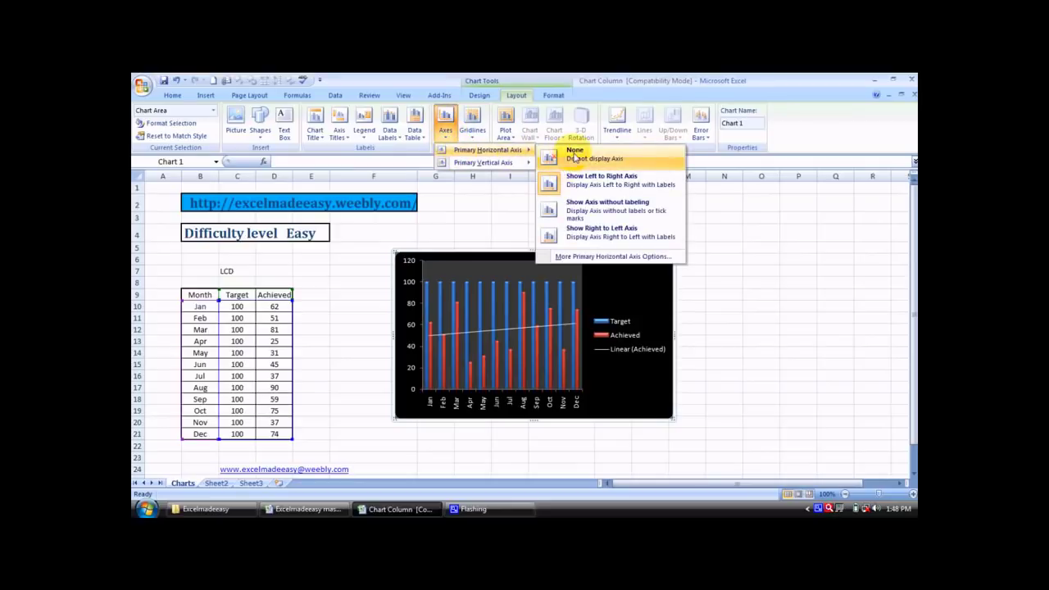
{"action": "left_click", "coordinate": [585, 211]}
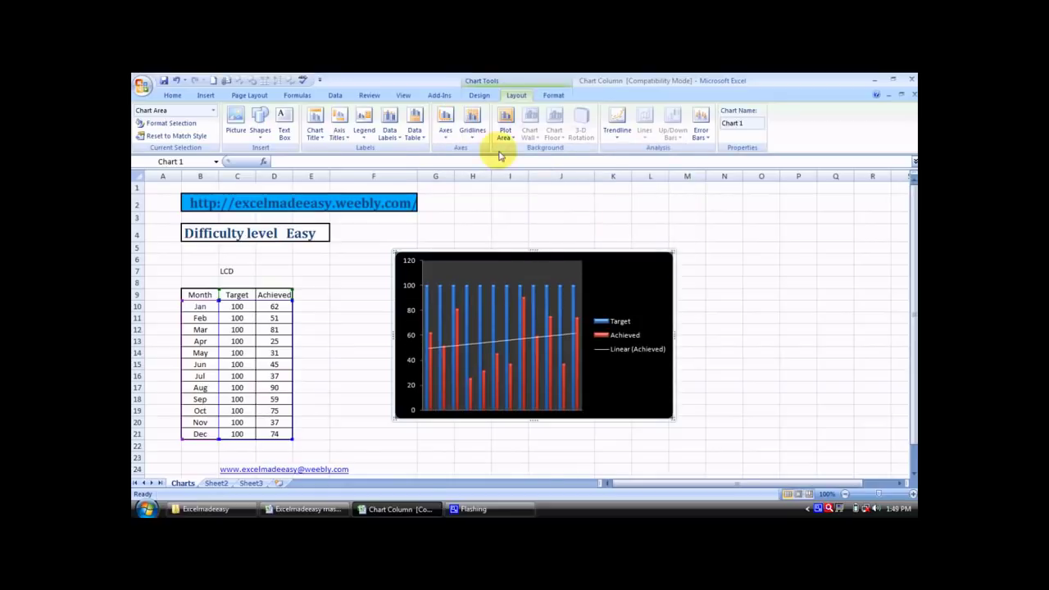
{"action": "left_click", "coordinate": [445, 130]}
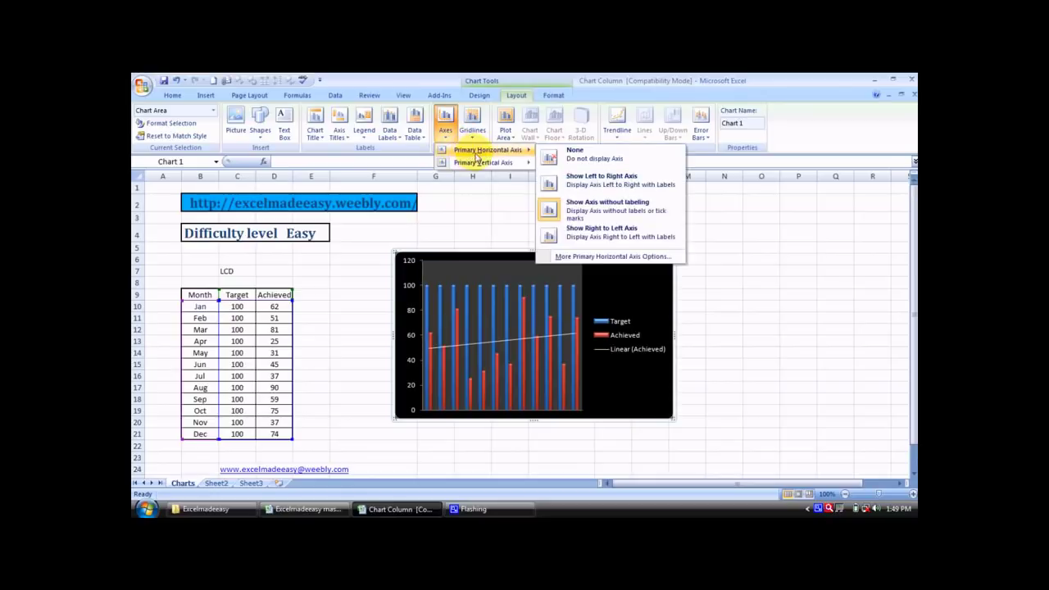
{"action": "left_click", "coordinate": [568, 153]}
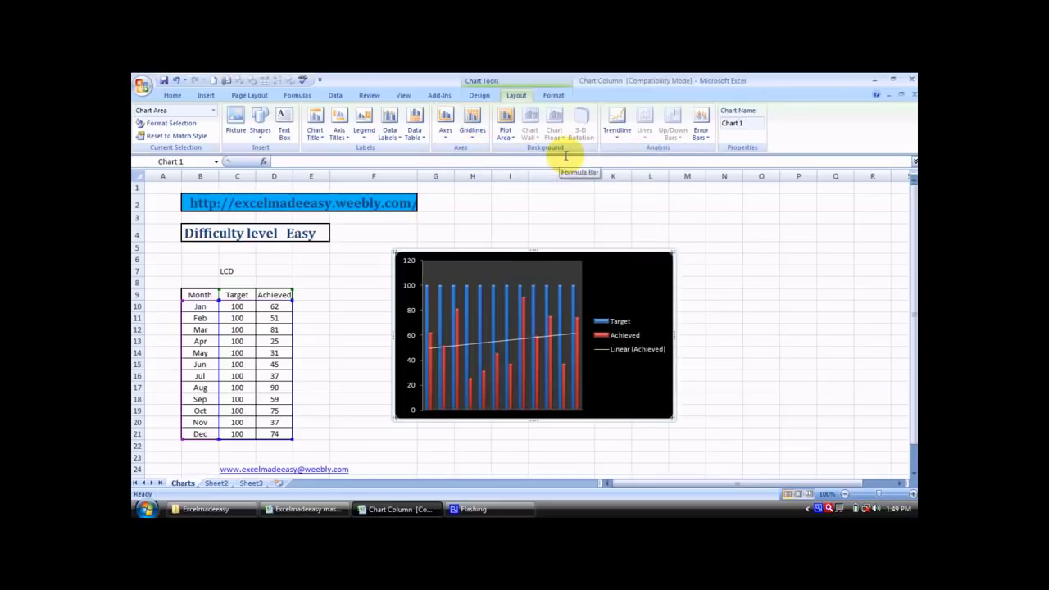
{"action": "left_click", "coordinate": [445, 127]}
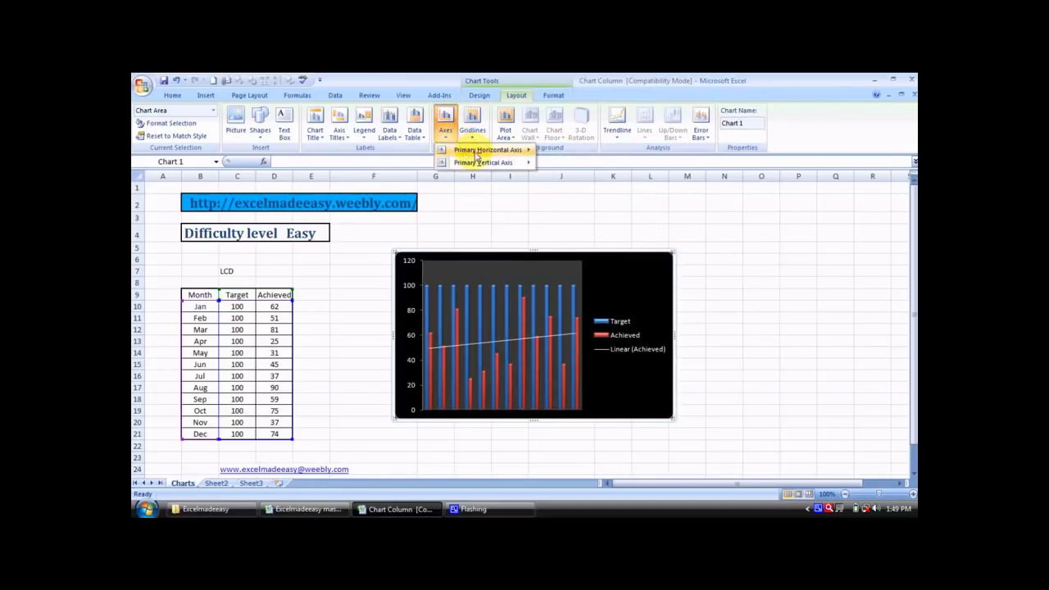
{"action": "mouse_move", "coordinate": [478, 153]}
{"action": "left_click", "coordinate": [565, 178]}
{"action": "scroll", "coordinate": [538, 216], "scroll_direction": "down", "scroll_amount": 14}
{"action": "left_click", "coordinate": [539, 215]}
{"action": "scroll", "coordinate": [538, 216], "scroll_direction": "up", "scroll_amount": 12}
{"action": "scroll", "coordinate": [538, 215], "scroll_direction": "up", "scroll_amount": 1}
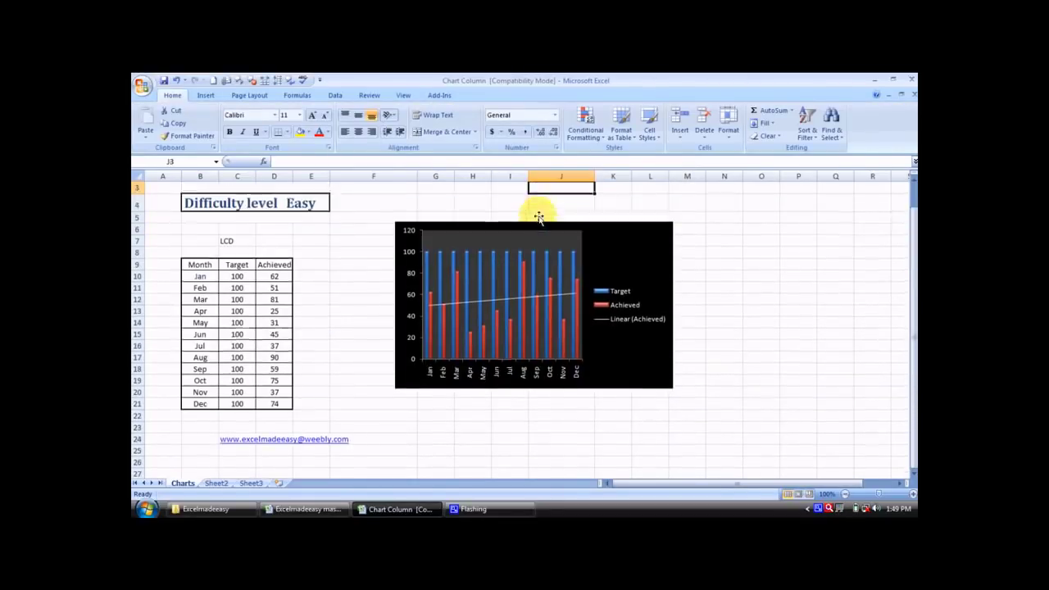
Show a data table beneath Chart 1.
{"action": "left_click", "coordinate": [620, 257]}
{"action": "left_click", "coordinate": [516, 96]}
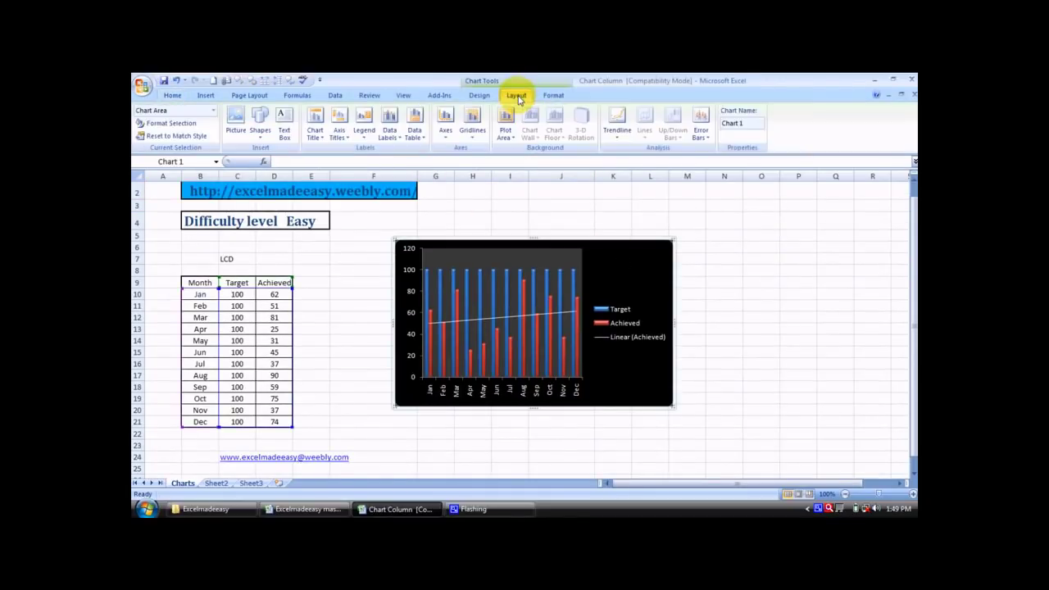
{"action": "left_click", "coordinate": [425, 141]}
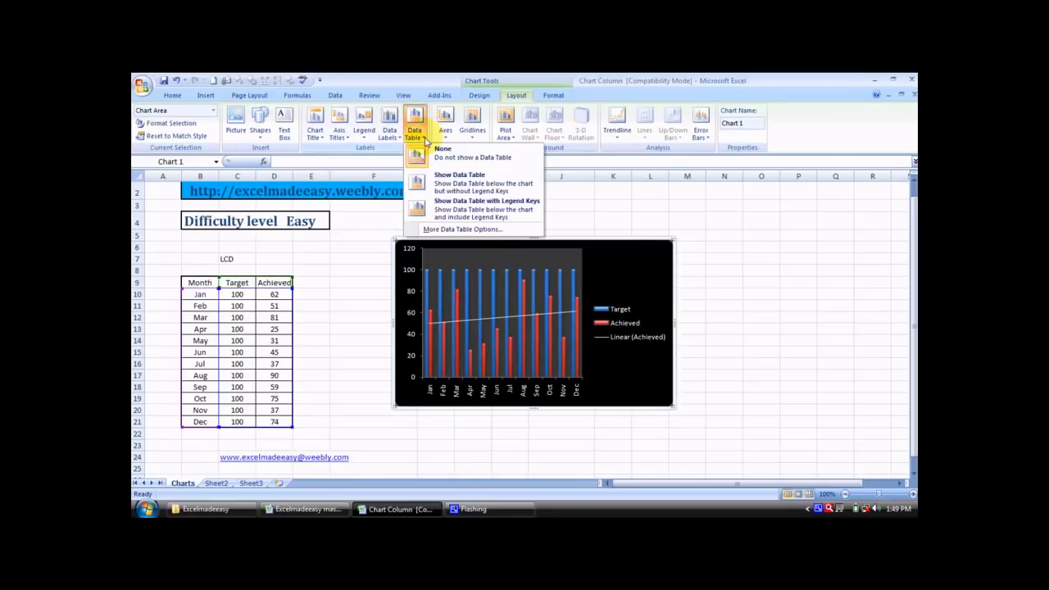
{"action": "left_click", "coordinate": [451, 184]}
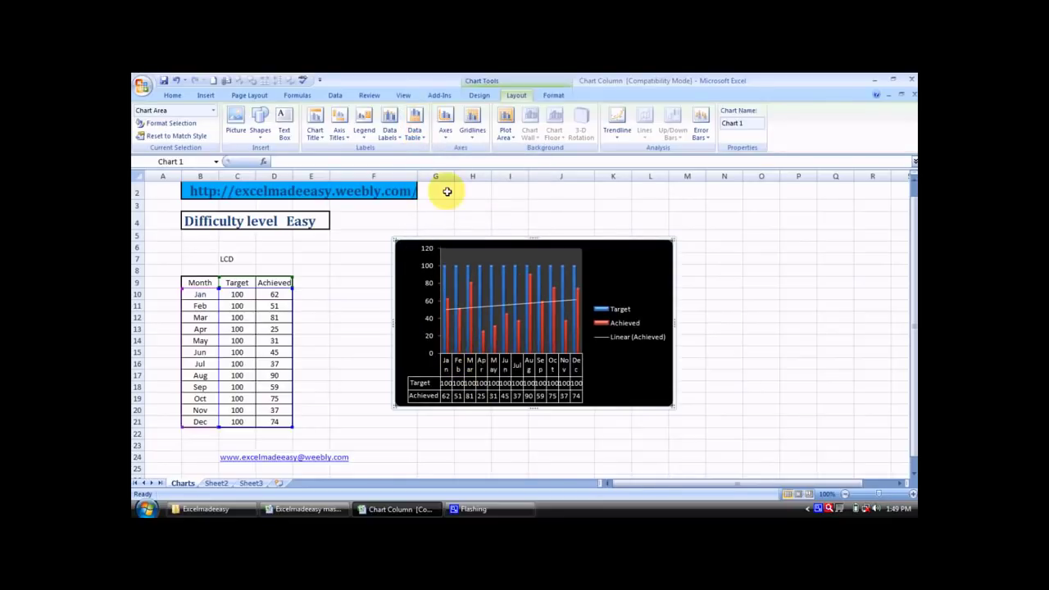
Set Data Table back to None and bring up the Data Labels choices.
{"action": "left_click", "coordinate": [415, 129]}
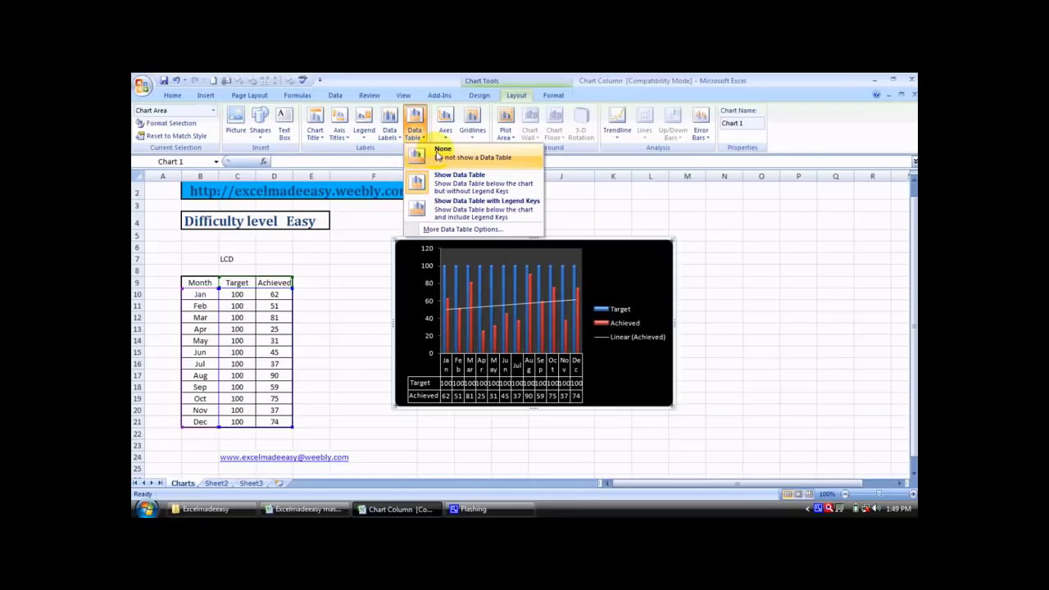
{"action": "left_click", "coordinate": [440, 152]}
{"action": "left_click", "coordinate": [397, 136]}
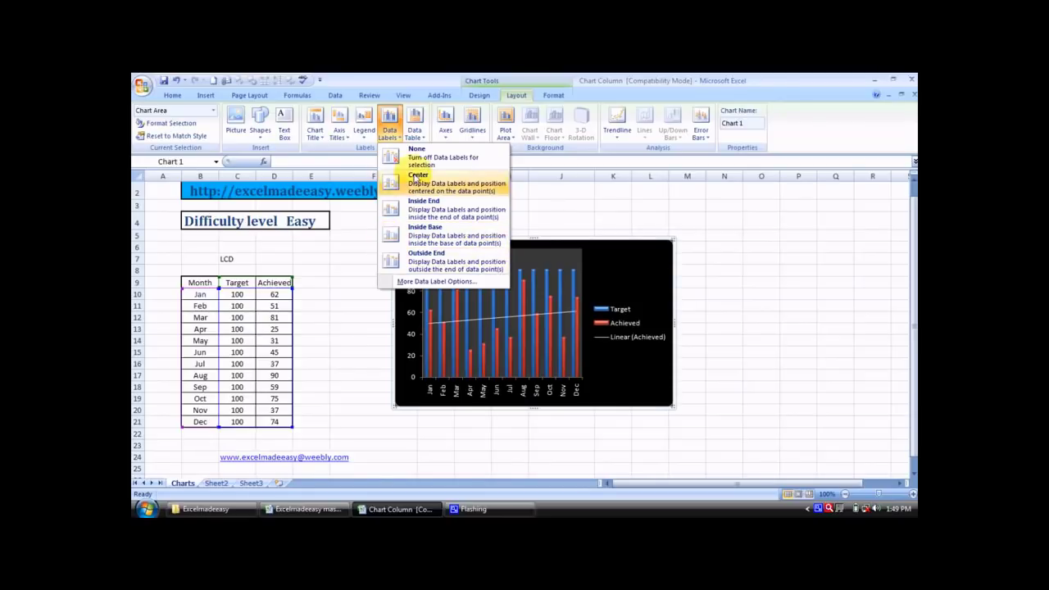
Turn on data labels for the columns, centred first, then at Outside End.
{"action": "left_click", "coordinate": [414, 185]}
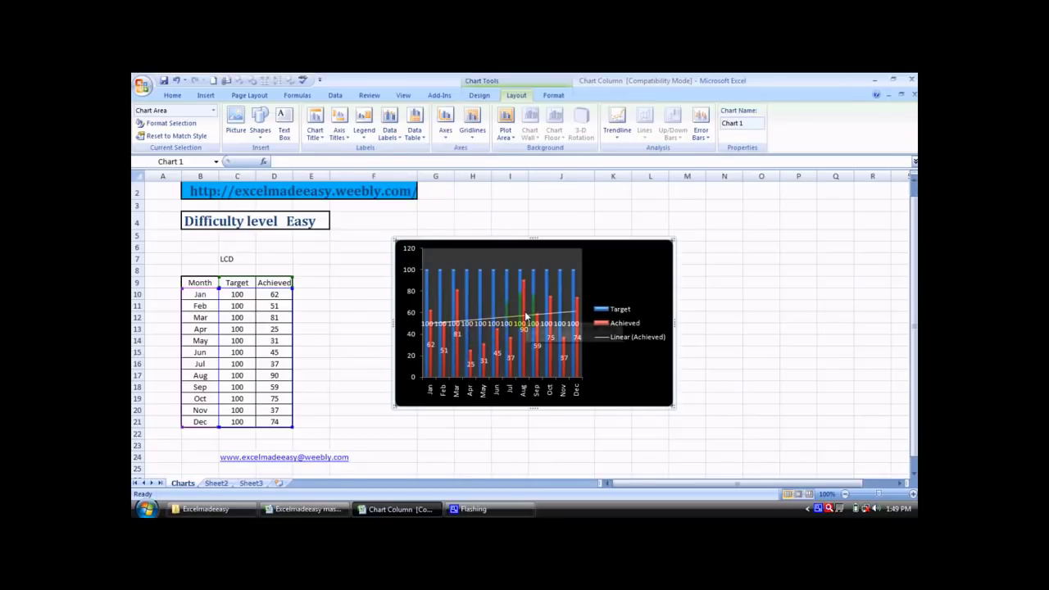
{"action": "left_click", "coordinate": [400, 139]}
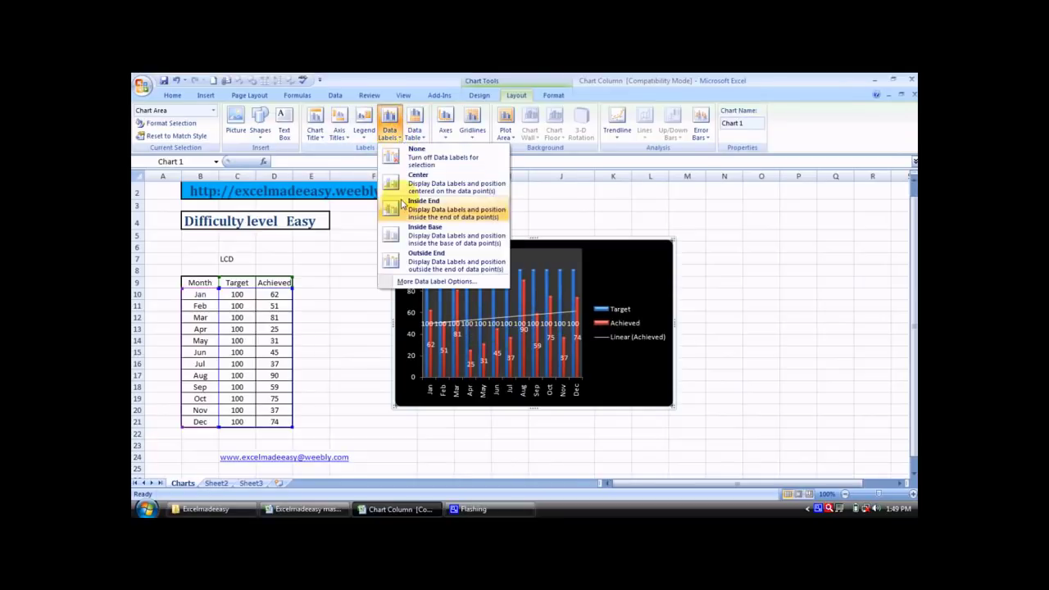
{"action": "left_click", "coordinate": [422, 260]}
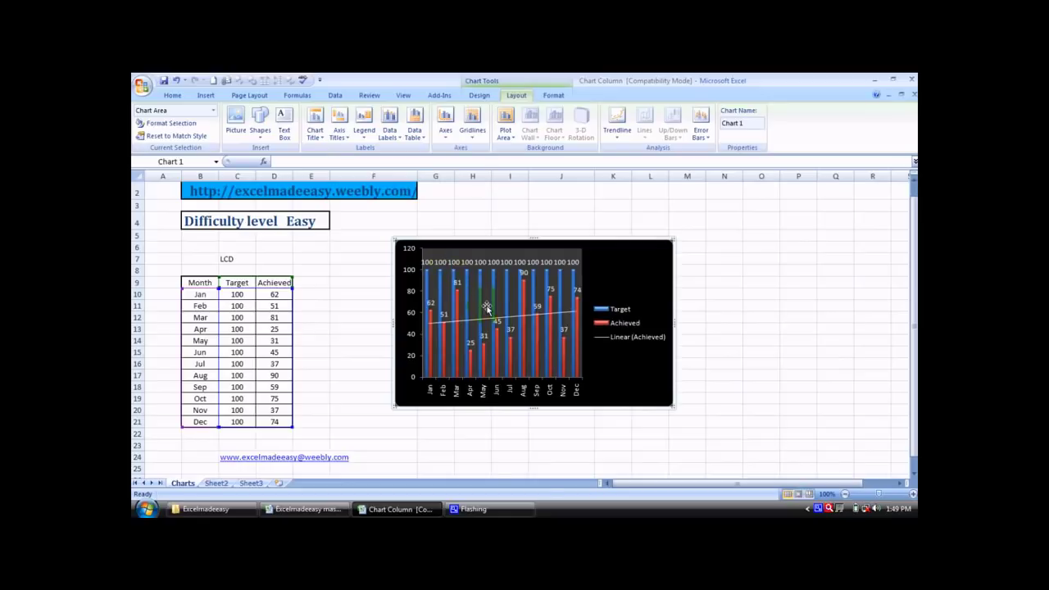
{"action": "left_click", "coordinate": [365, 134]}
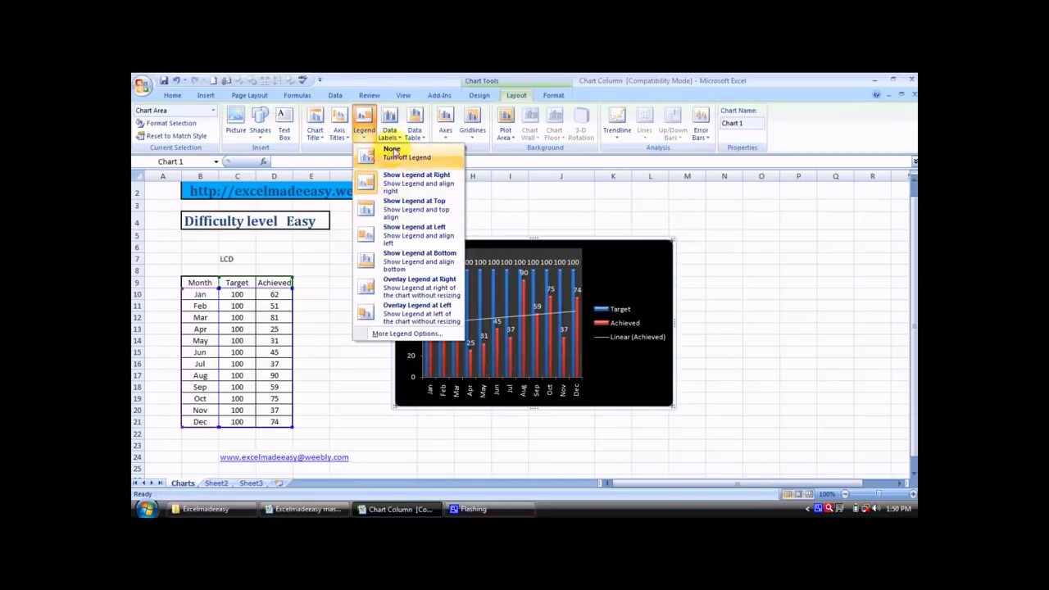
{"action": "left_click", "coordinate": [393, 151]}
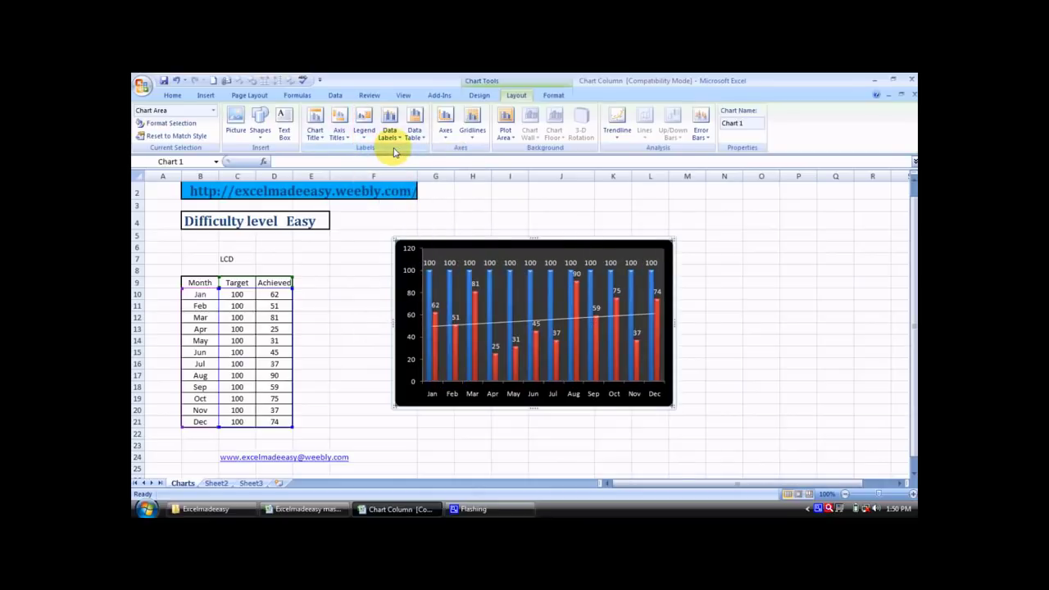
{"action": "left_click", "coordinate": [364, 133]}
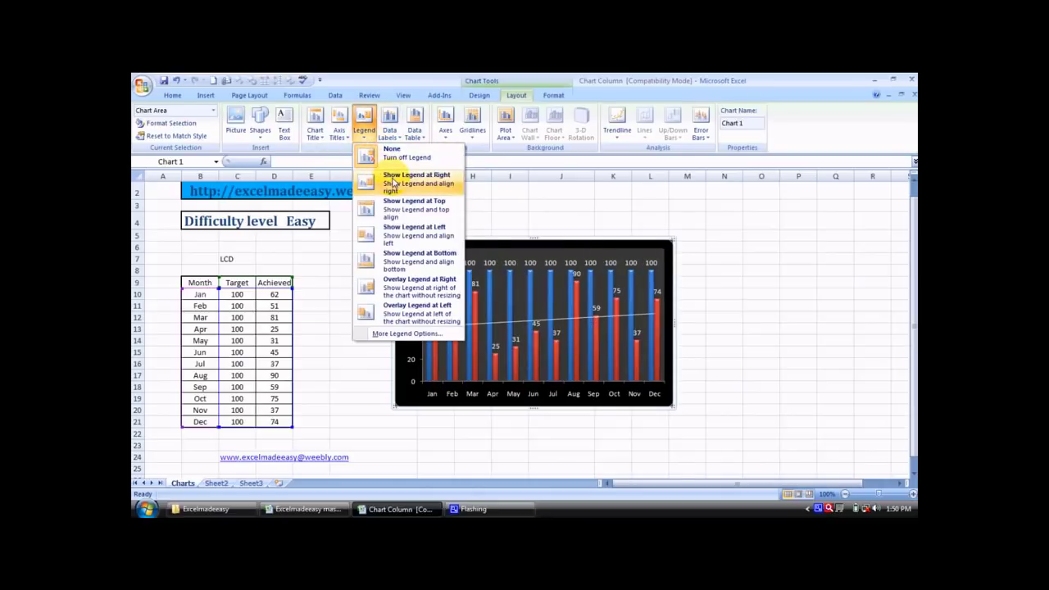
{"action": "left_click", "coordinate": [394, 182]}
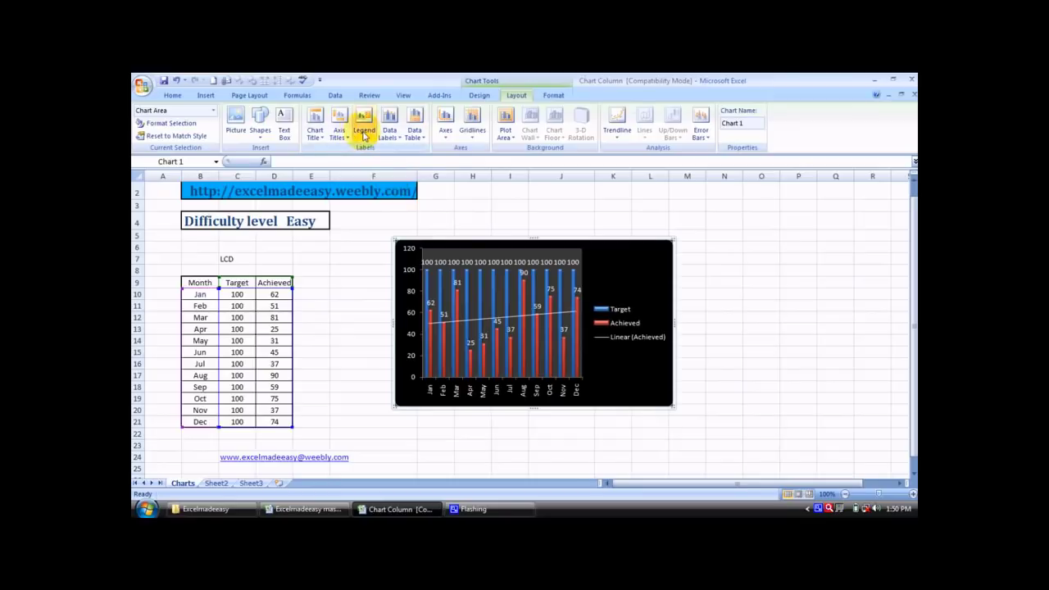
{"action": "left_click", "coordinate": [364, 132]}
{"action": "left_click", "coordinate": [399, 207]}
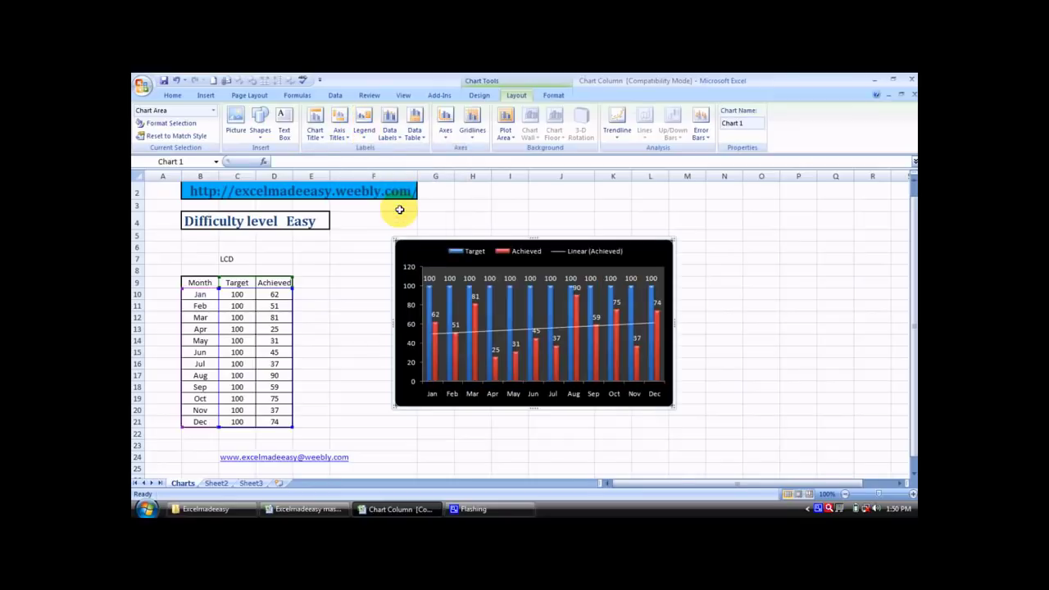
{"action": "left_click", "coordinate": [364, 132]}
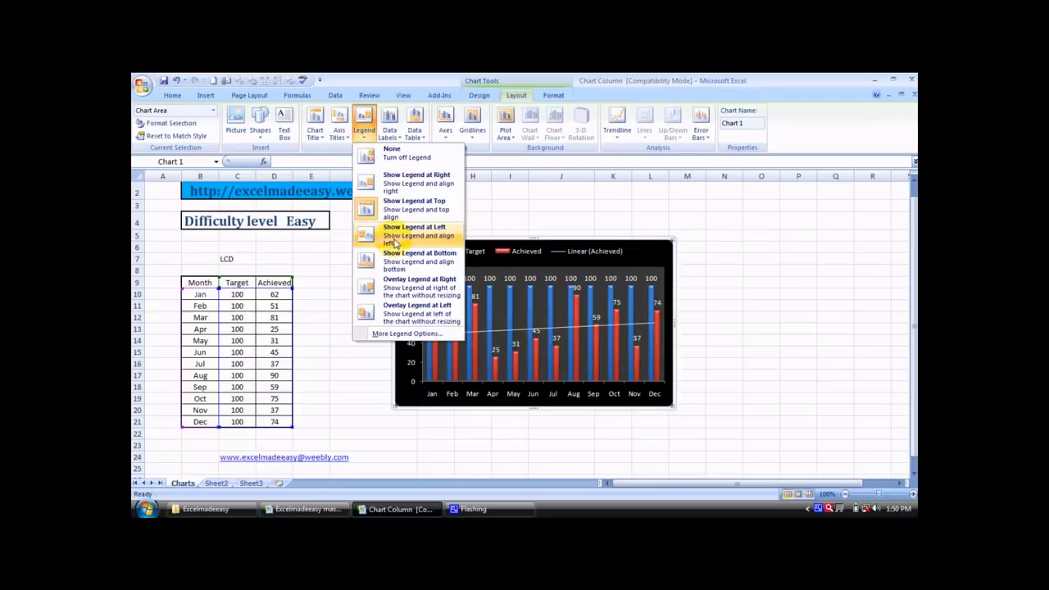
{"action": "left_click", "coordinate": [394, 240]}
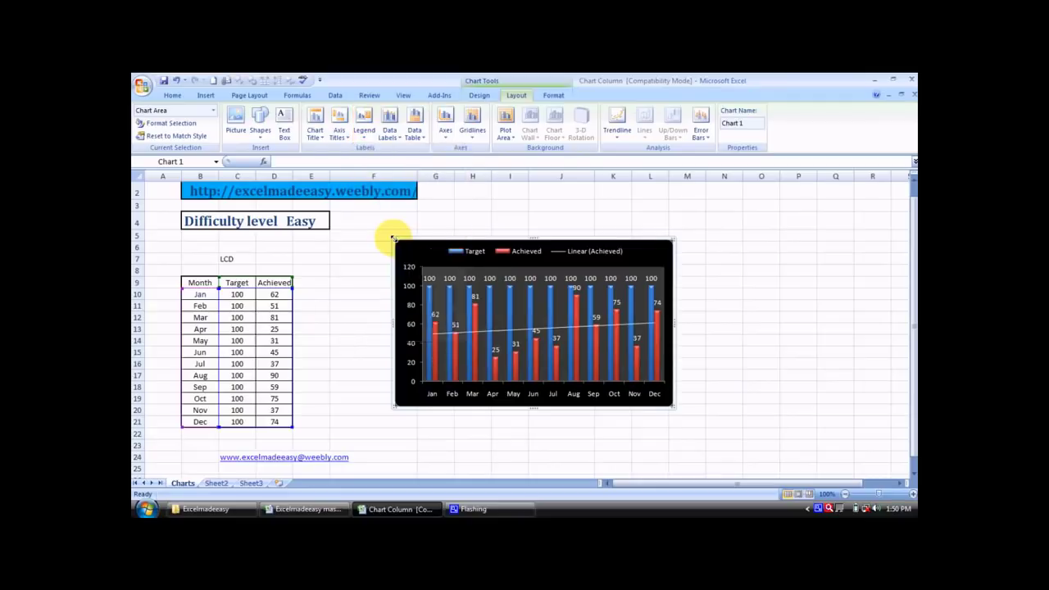
{"action": "left_click", "coordinate": [363, 139]}
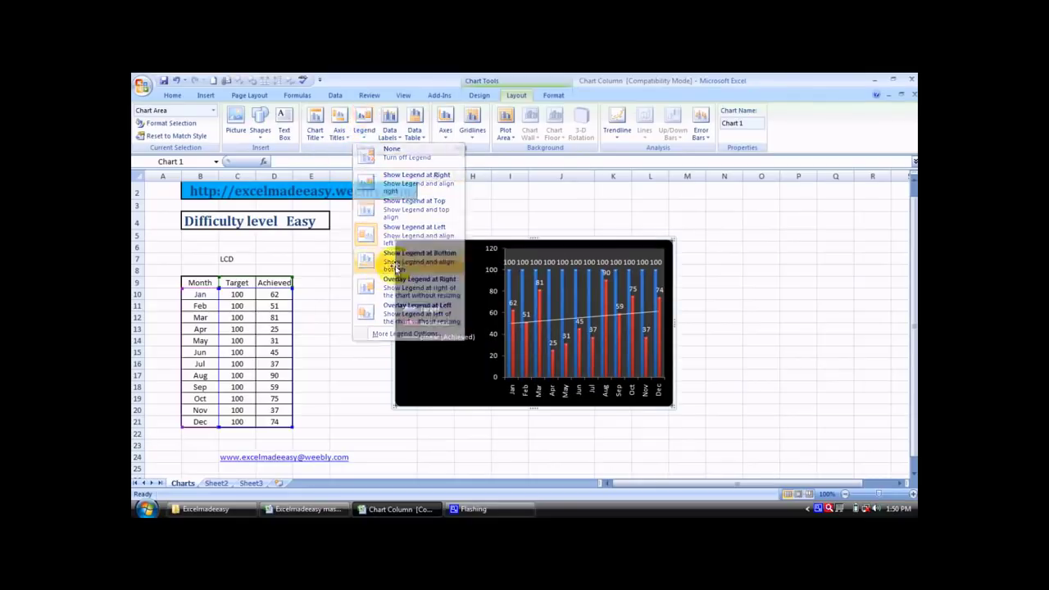
{"action": "left_click", "coordinate": [396, 260]}
{"action": "left_click", "coordinate": [365, 135]}
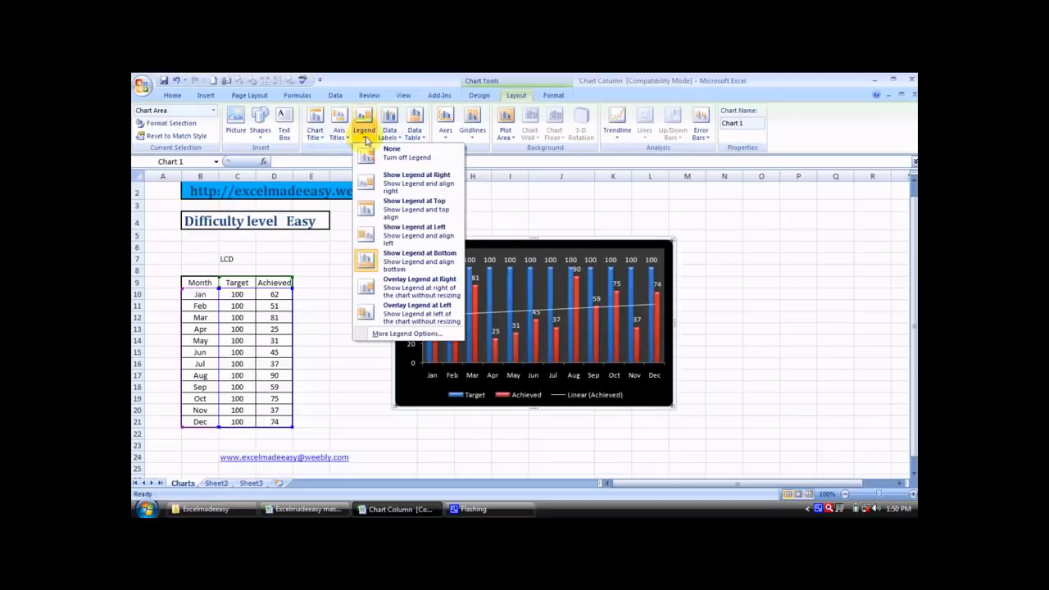
{"action": "left_click", "coordinate": [393, 289]}
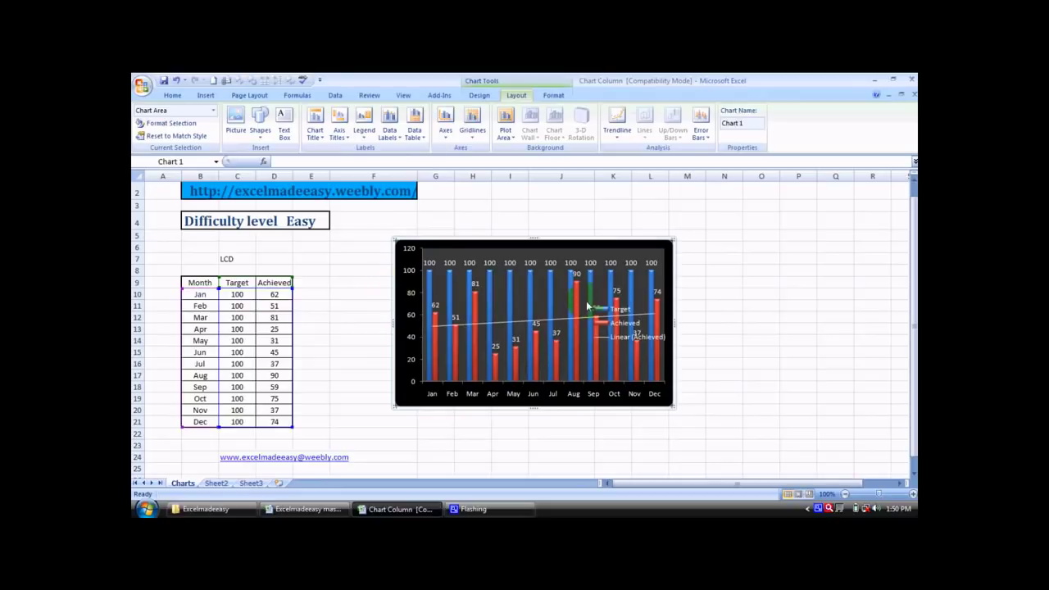
{"action": "left_click", "coordinate": [344, 138]}
{"action": "left_click", "coordinate": [362, 131]}
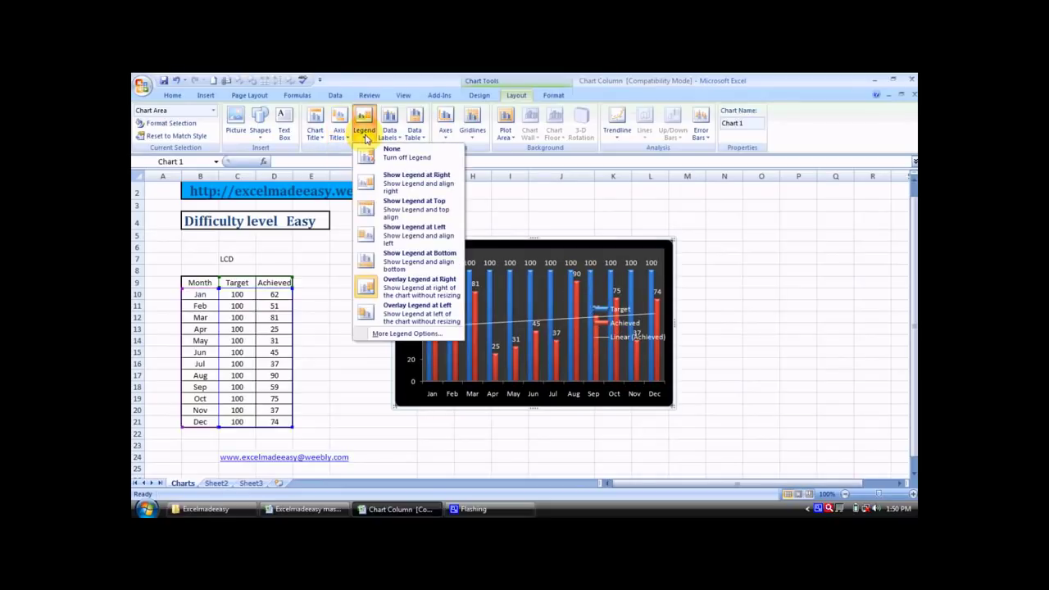
{"action": "left_click", "coordinate": [402, 319]}
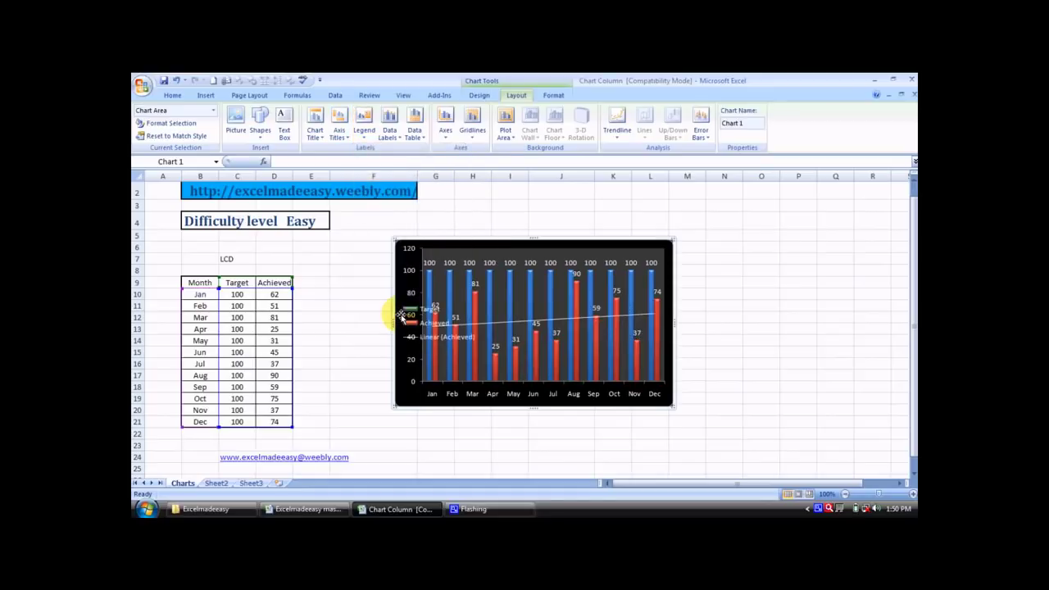
{"action": "left_click", "coordinate": [363, 131]}
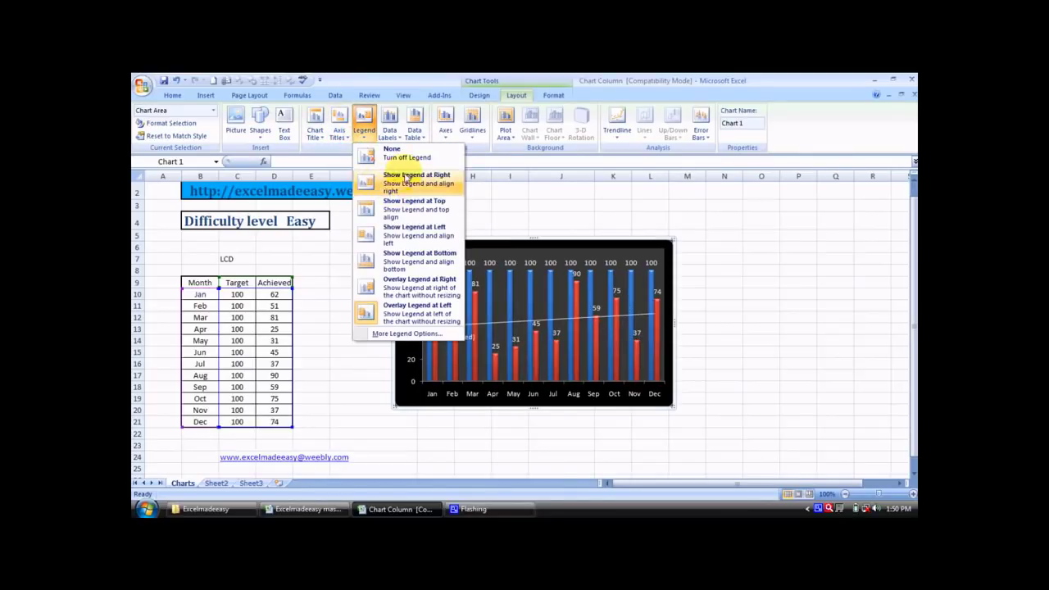
{"action": "left_click", "coordinate": [402, 177]}
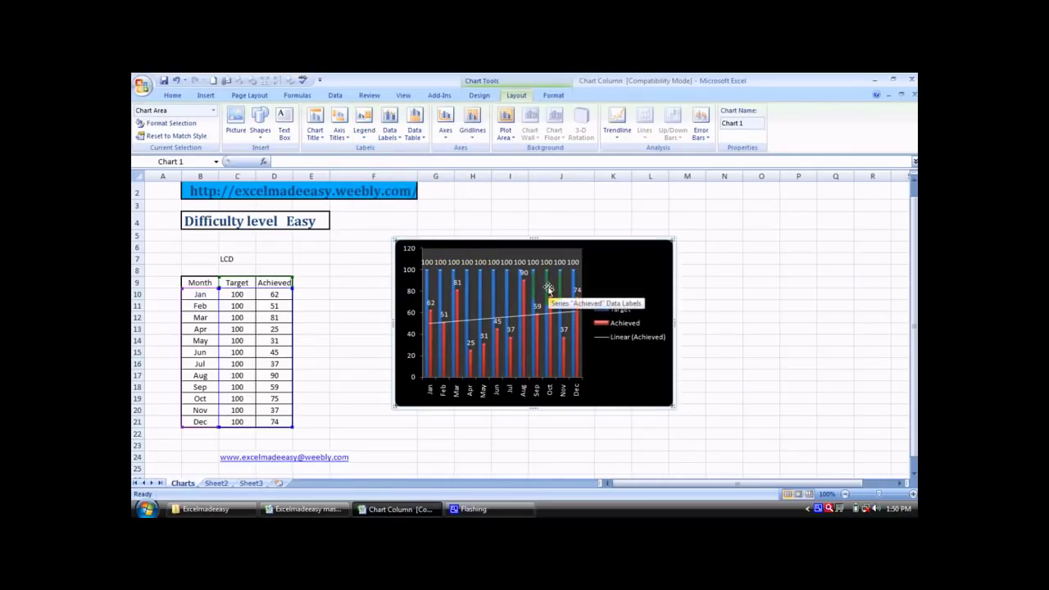
{"action": "left_click", "coordinate": [623, 308]}
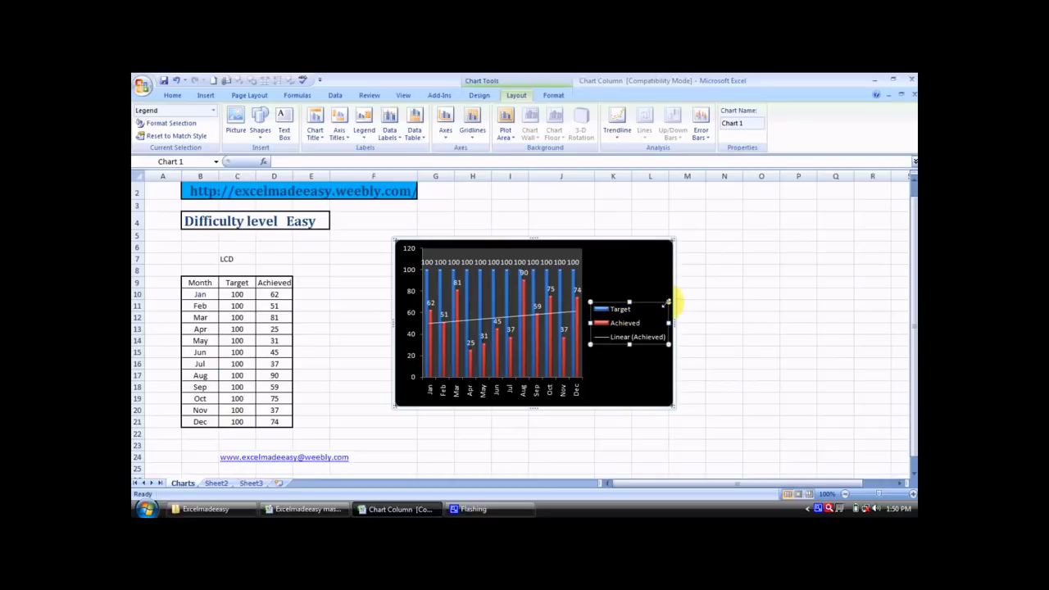
{"action": "key", "text": "Delete"}
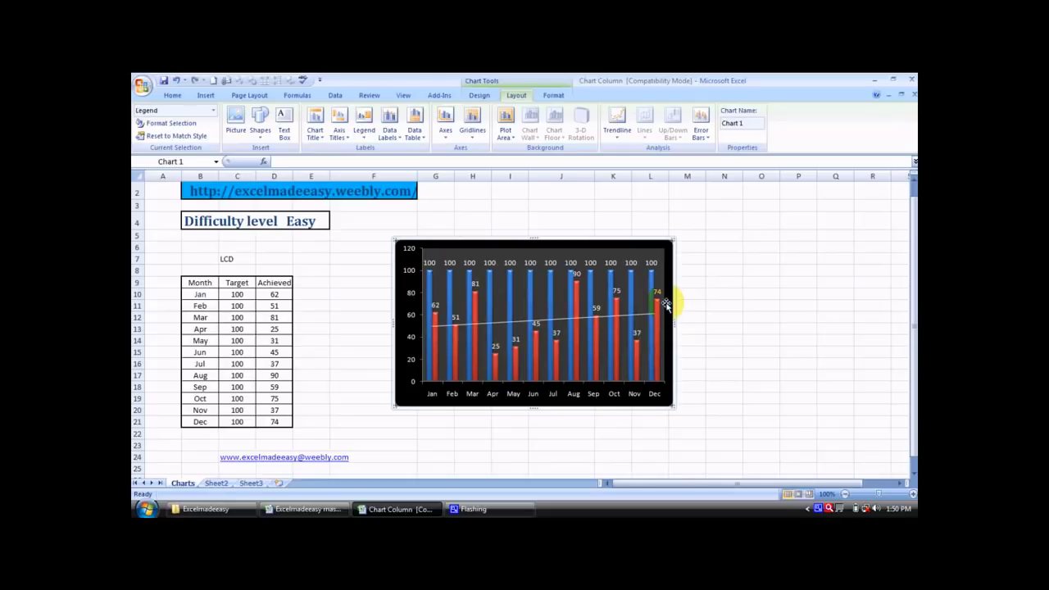
{"action": "key", "text": "ctrl+z"}
{"action": "left_click", "coordinate": [522, 206]}
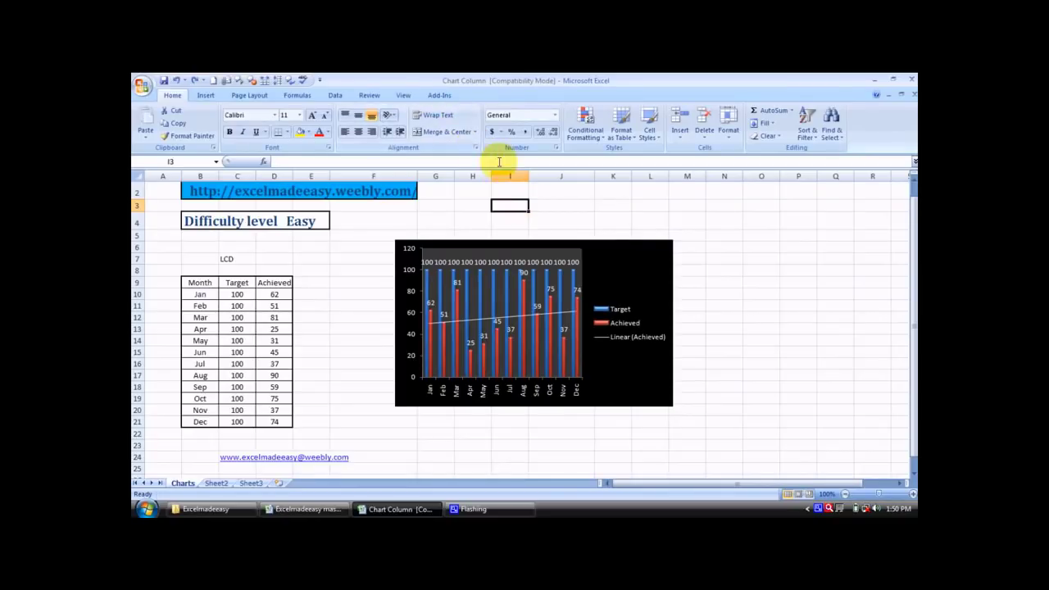
Add a Primary Horizontal Axis Title below the axis, leaving the chart without a chart title.
{"action": "left_click", "coordinate": [621, 259]}
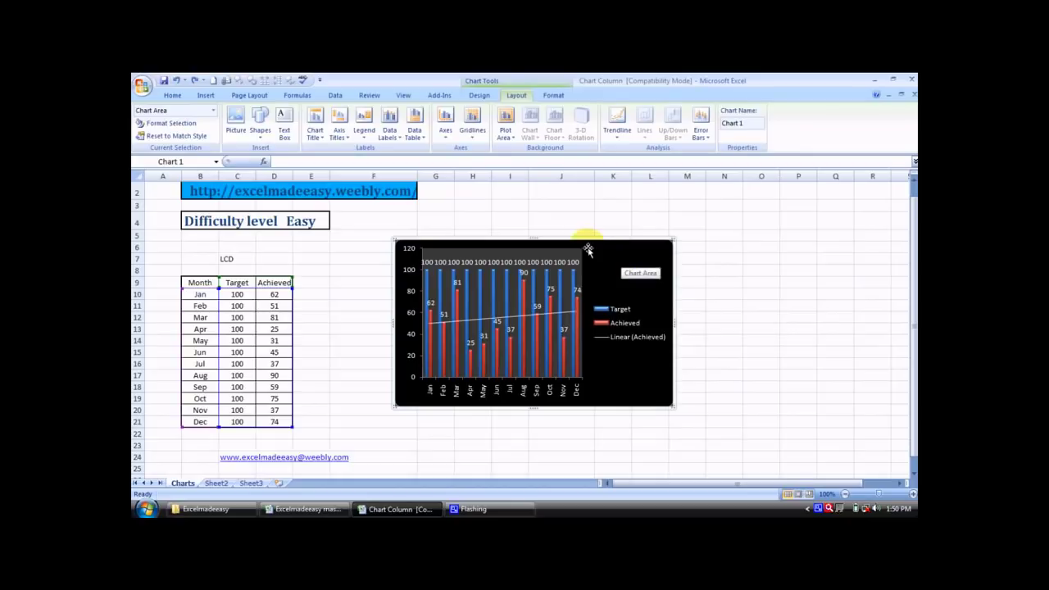
{"action": "left_click", "coordinate": [365, 140]}
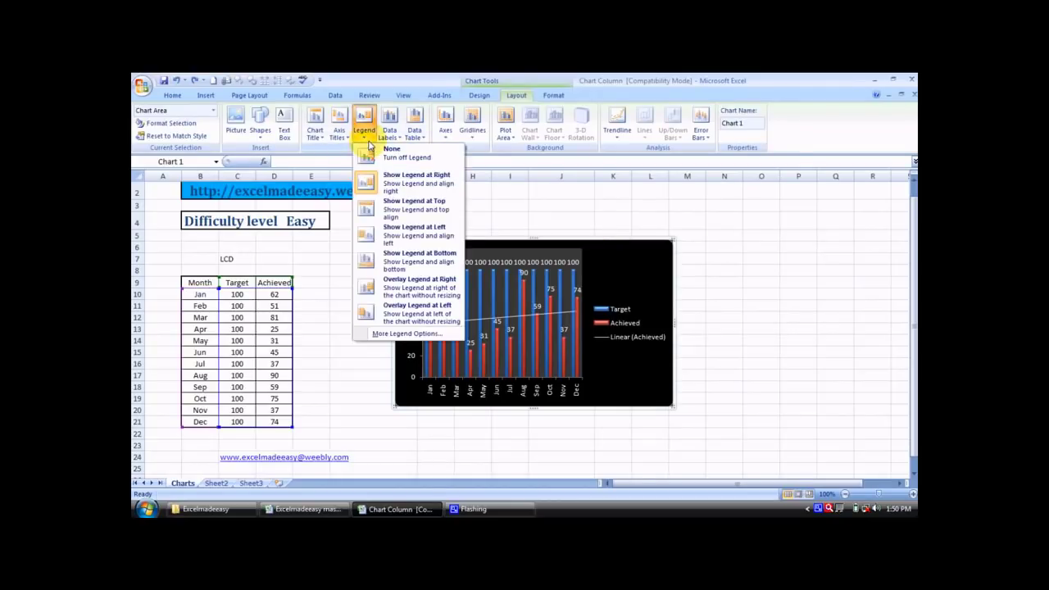
{"action": "left_click", "coordinate": [339, 133]}
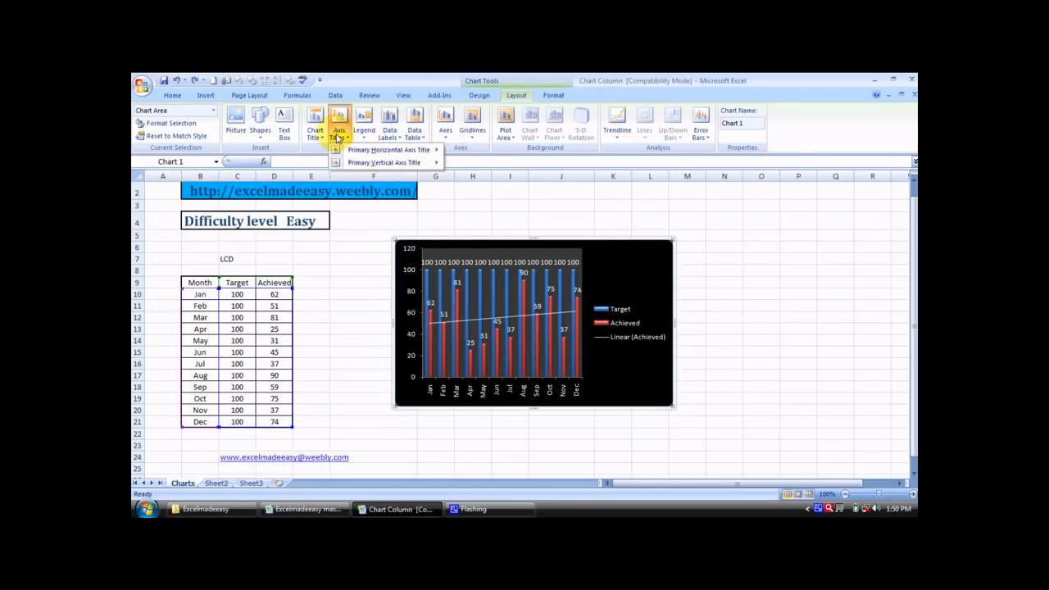
{"action": "mouse_move", "coordinate": [348, 150]}
{"action": "mouse_move", "coordinate": [384, 162]}
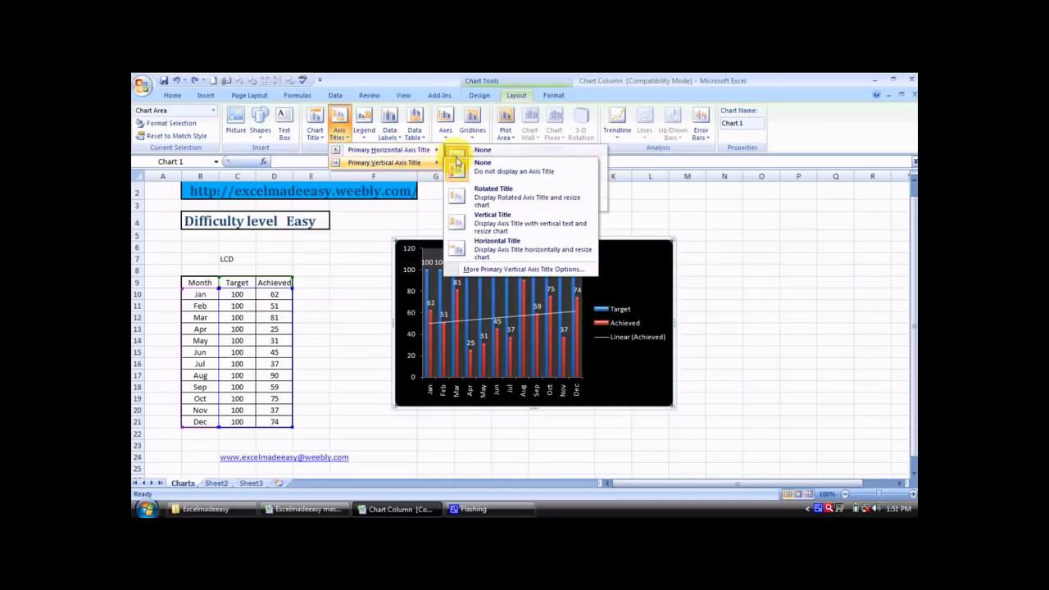
{"action": "mouse_move", "coordinate": [431, 149]}
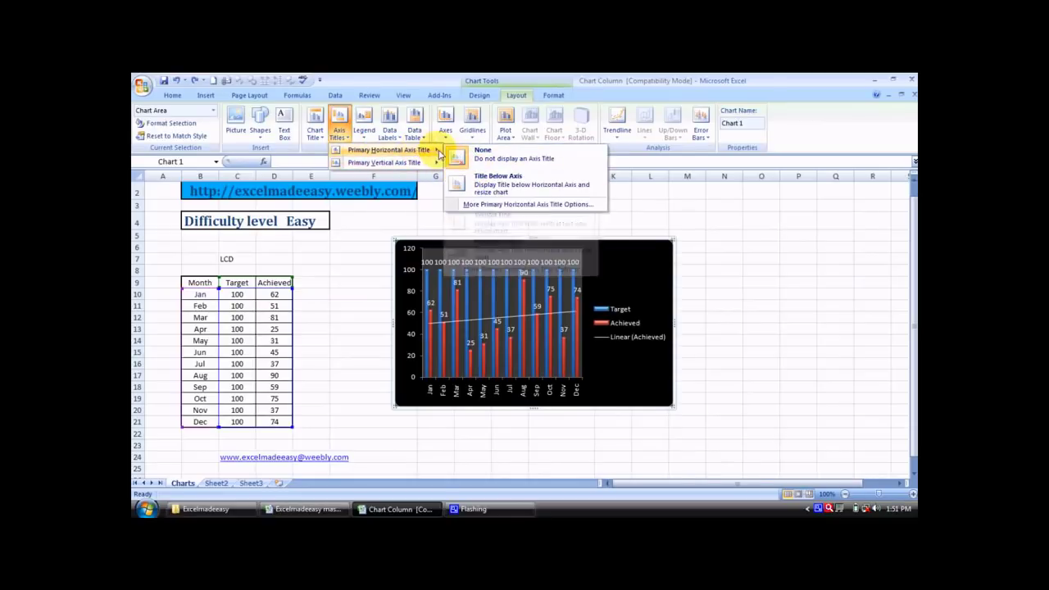
{"action": "left_click", "coordinate": [480, 178]}
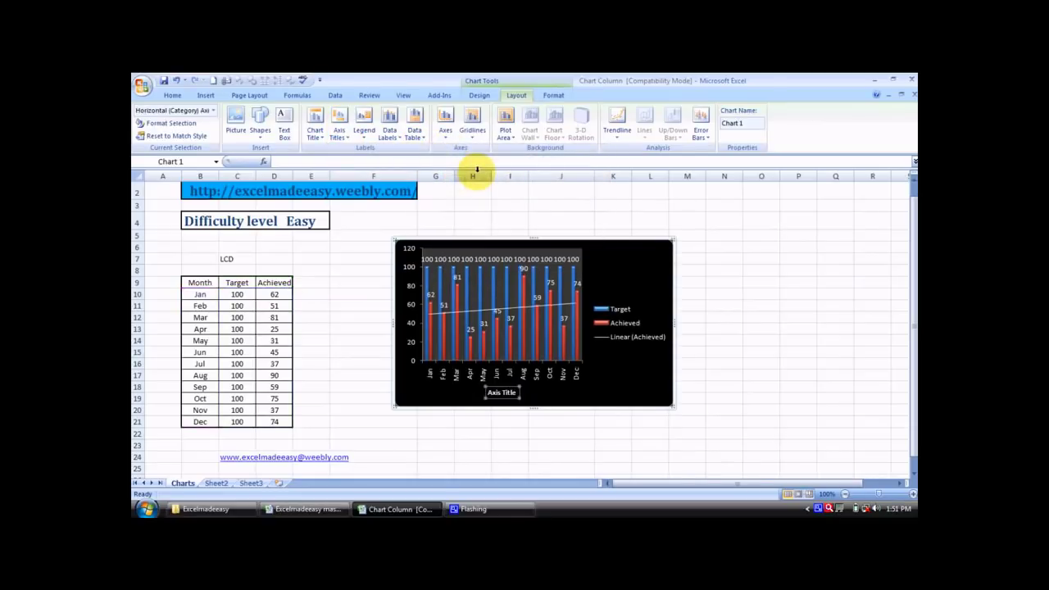
{"action": "left_click", "coordinate": [315, 130]}
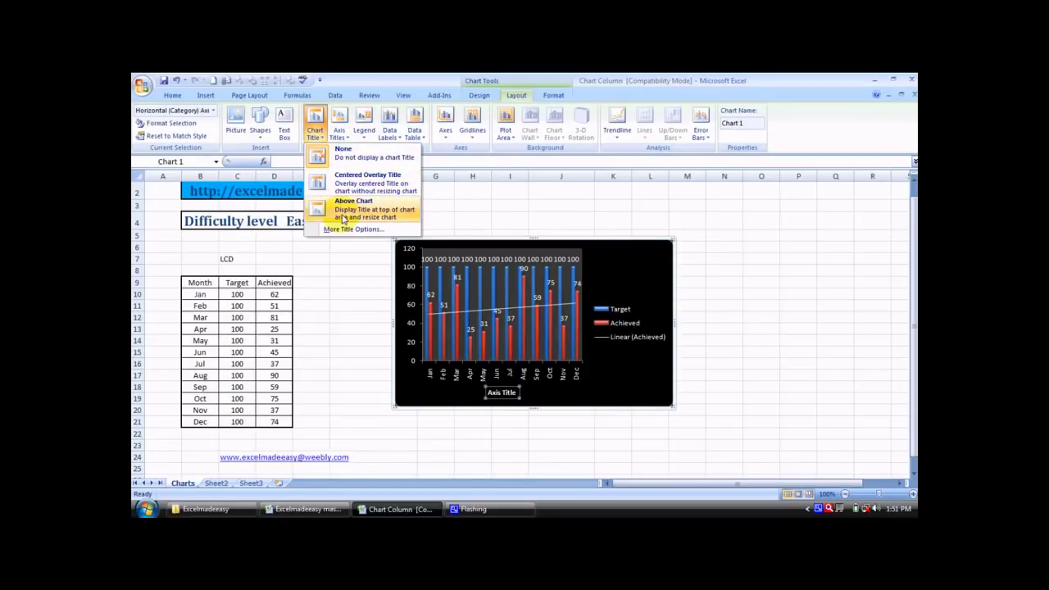
{"action": "left_click", "coordinate": [458, 195]}
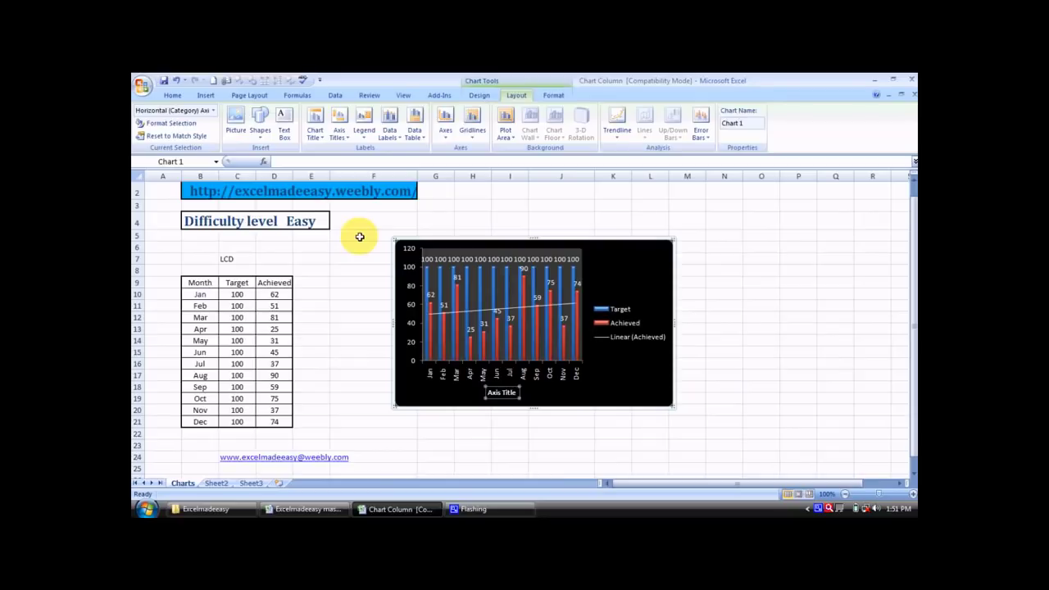
{"action": "scroll", "coordinate": [358, 236], "scroll_direction": "down", "scroll_amount": 1}
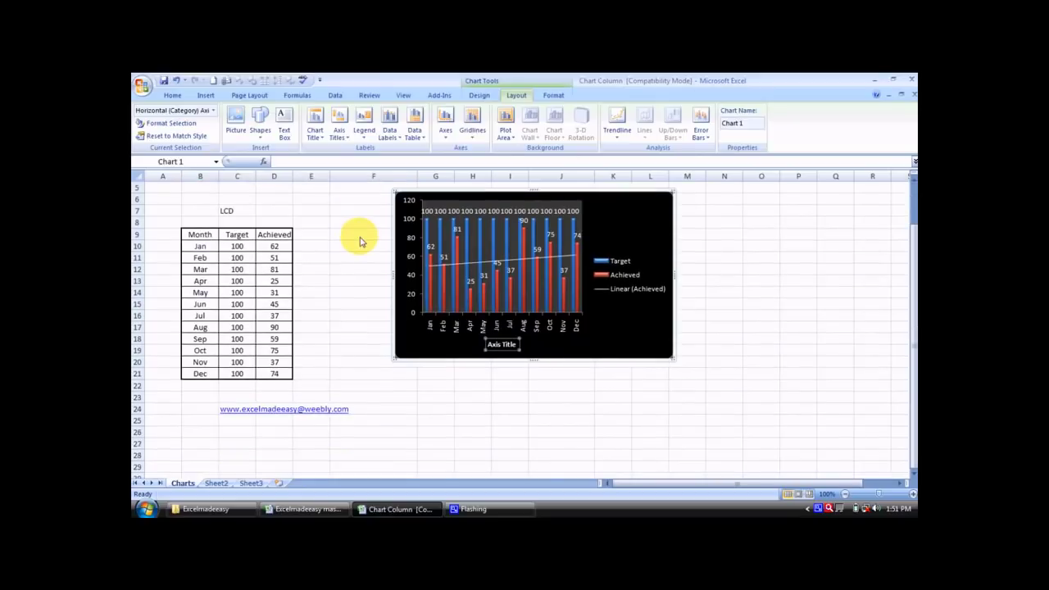
{"action": "key", "text": "Down"}
{"action": "key", "text": "Down"}
{"action": "key", "text": "Down"}
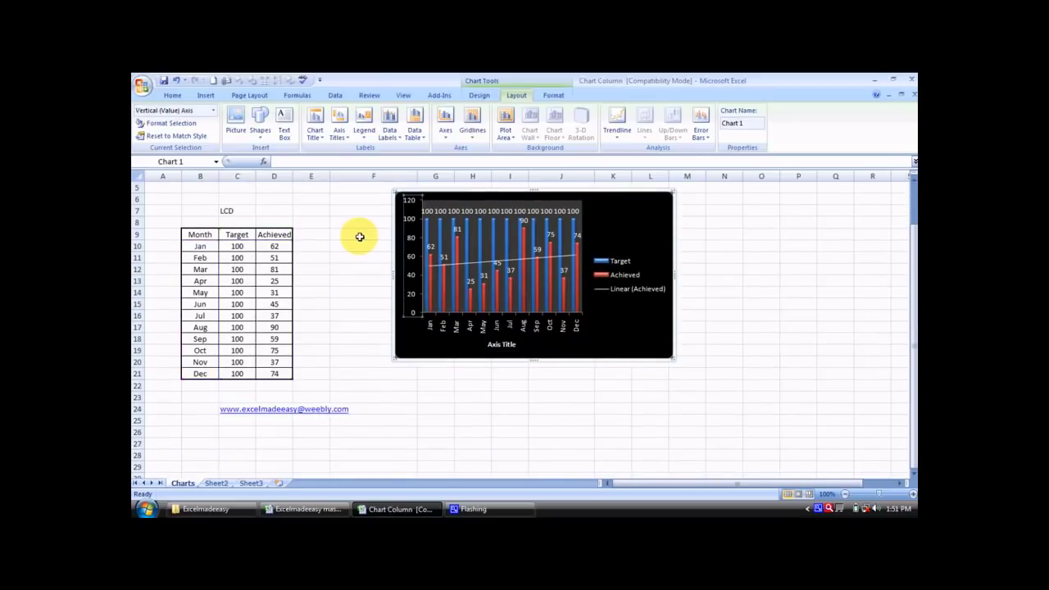
{"action": "key", "text": "Down"}
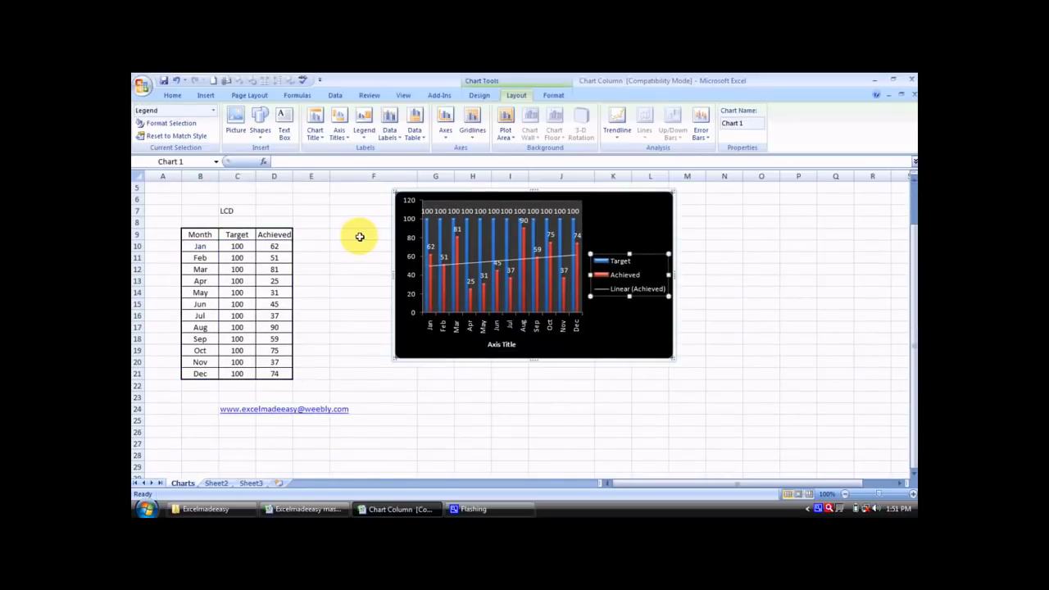
{"action": "key", "text": "Down"}
{"action": "key", "text": "Down"}
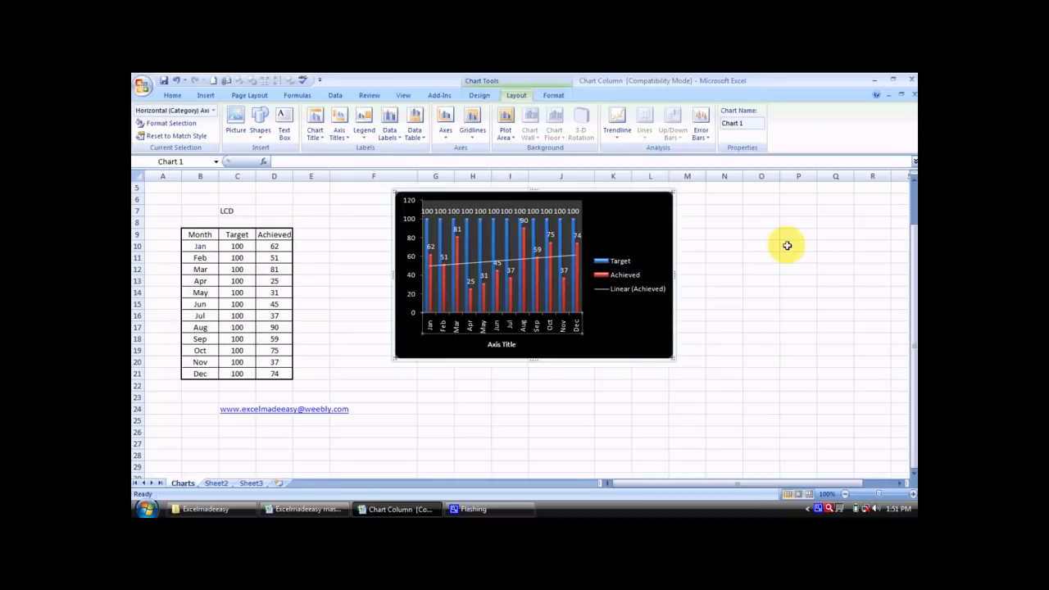